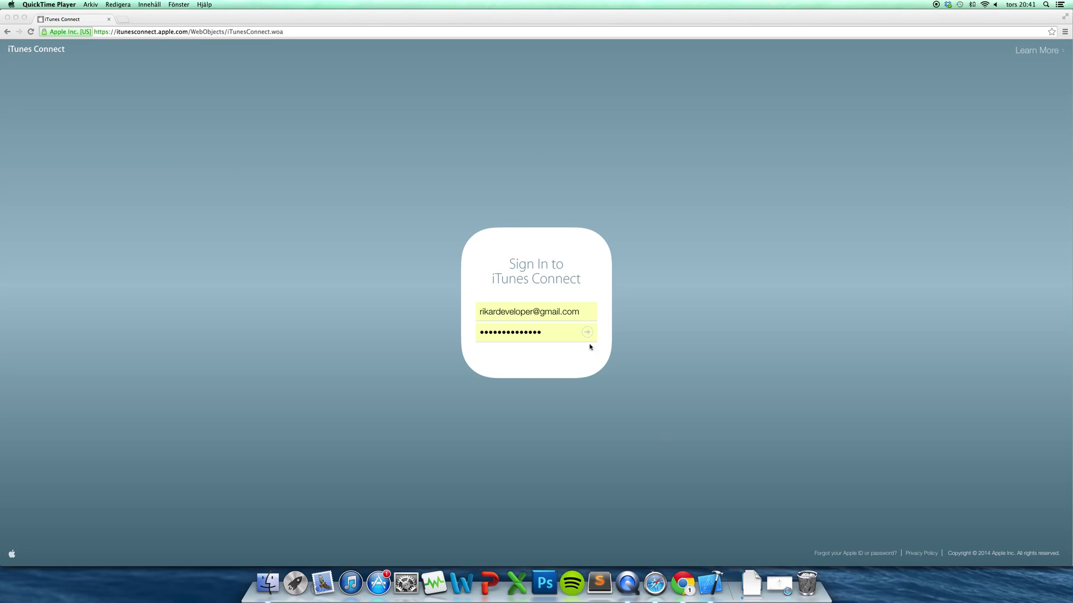
Sign in to iTunes Connect and open a blank Add iTunes Connect User form from Users and Roles
click(557, 334)
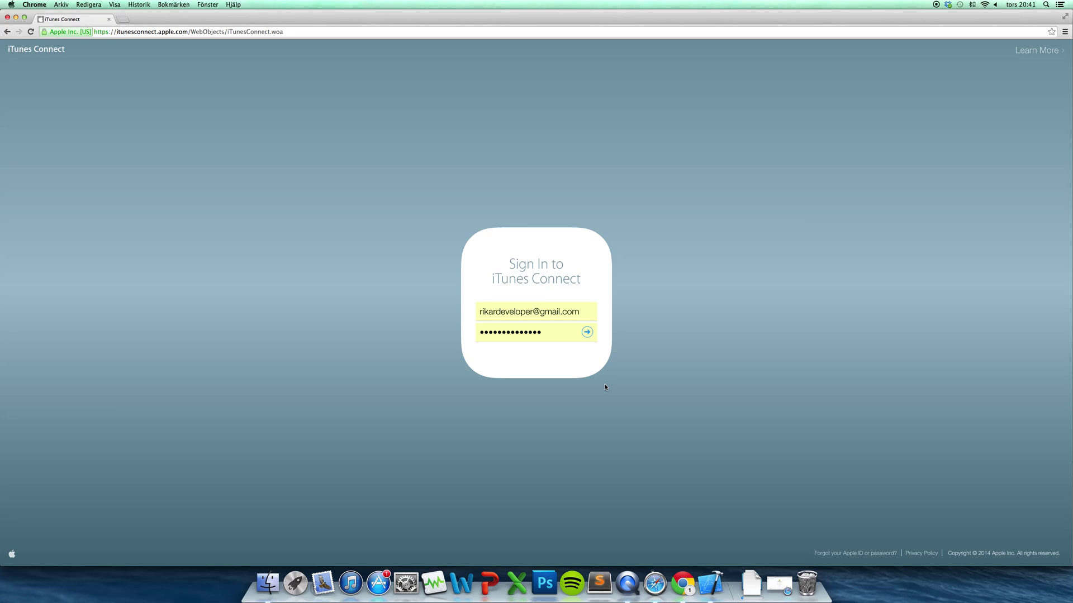
click(586, 333)
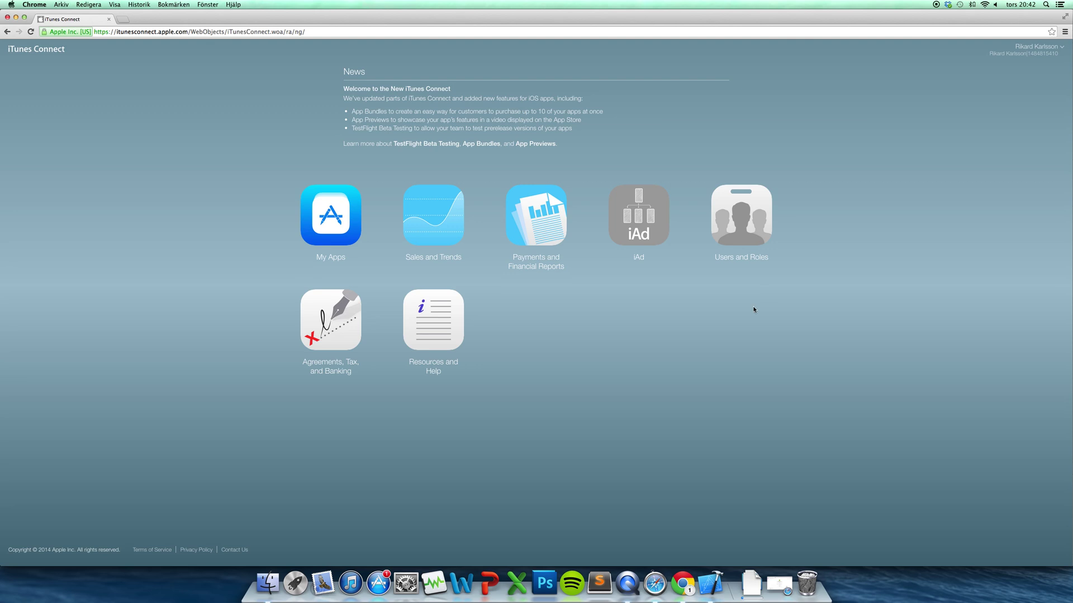
click(757, 235)
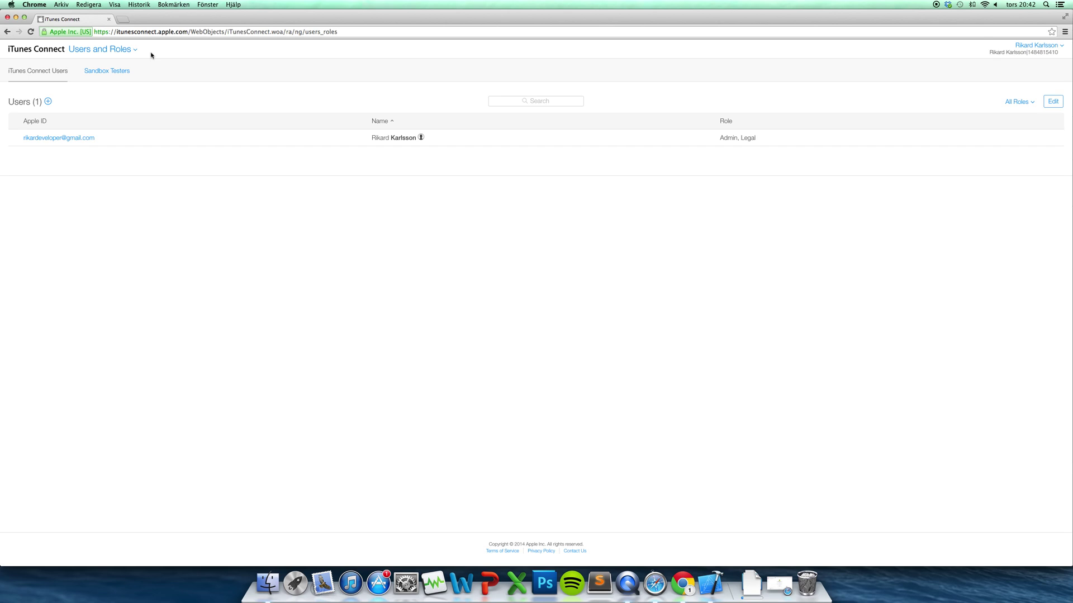
click(48, 103)
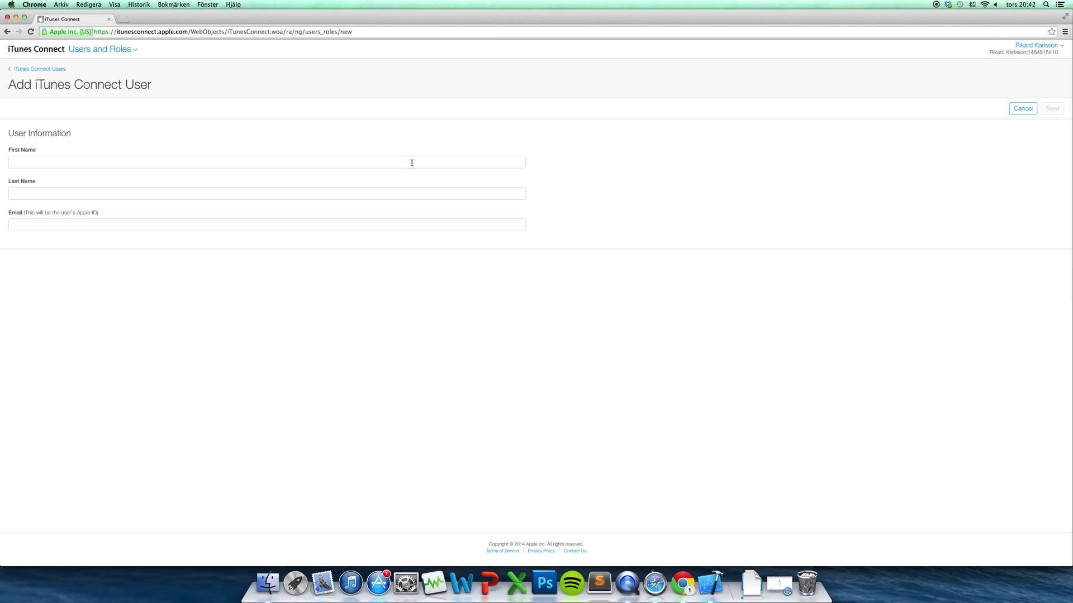
Enter the new user's first name, last name and e-mail, then continue past the Apple ID warning
click(377, 163)
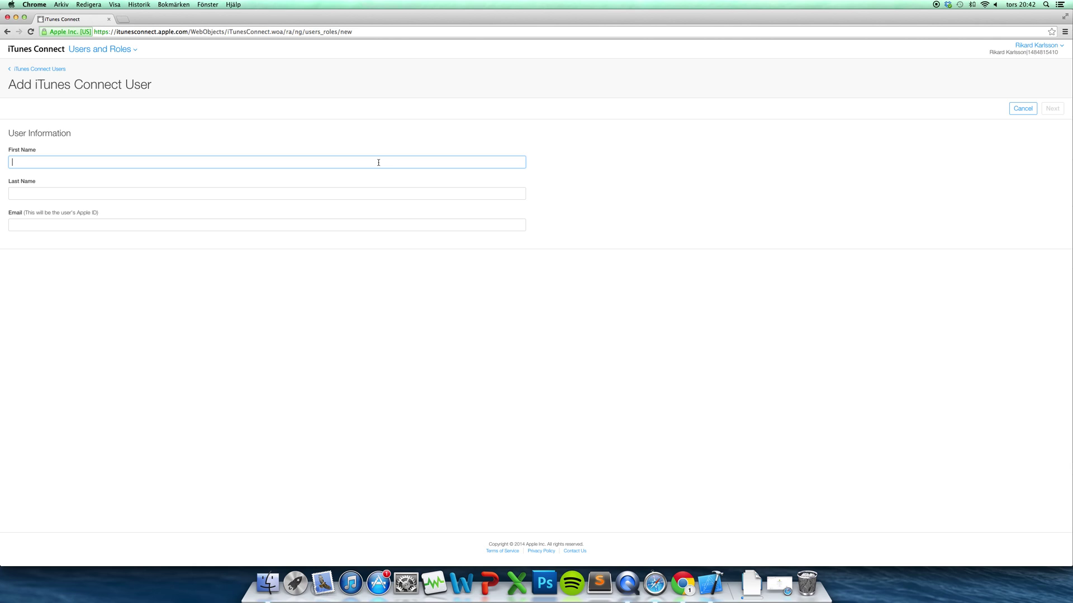
click(378, 162)
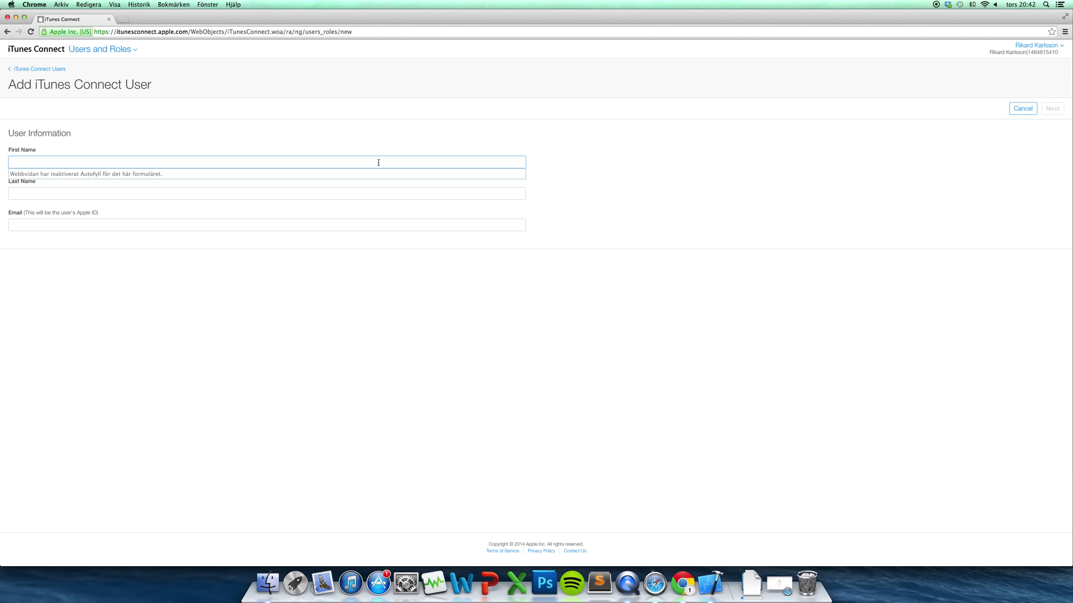
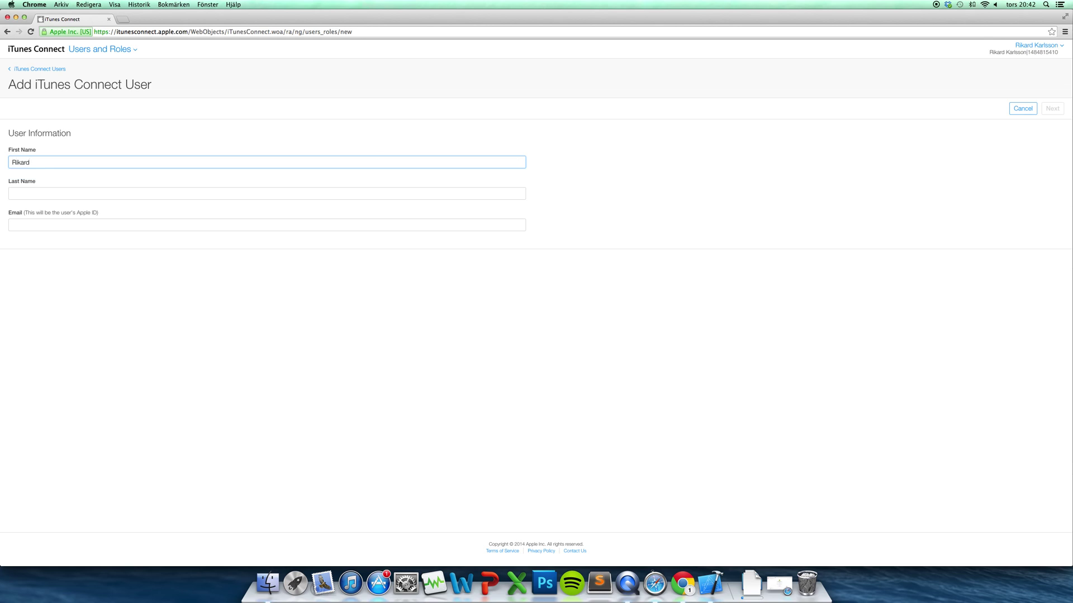
key(Tab)
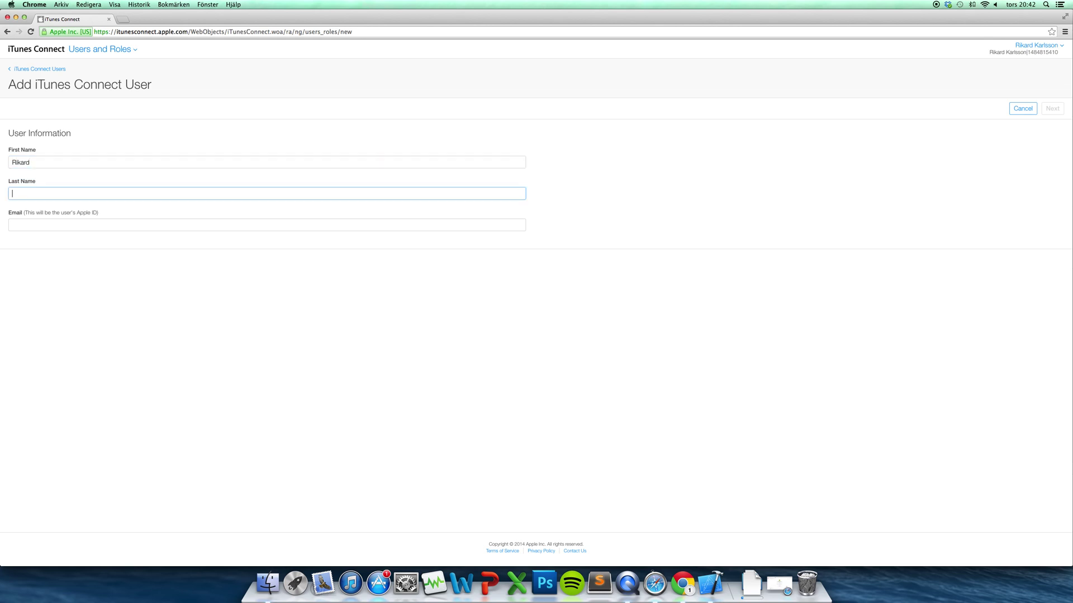
key(Tab)
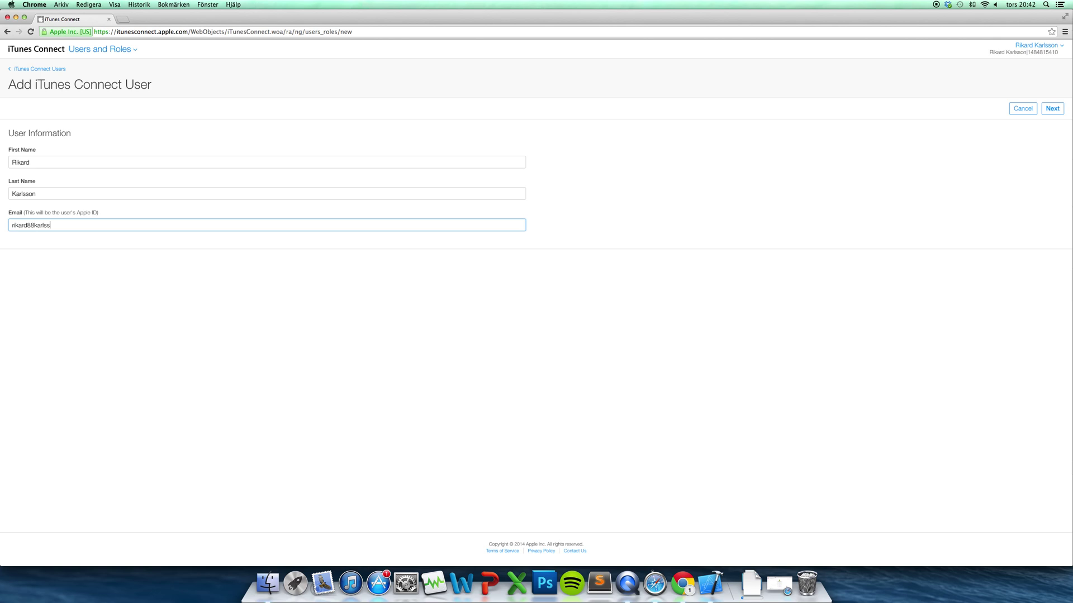
click(1055, 110)
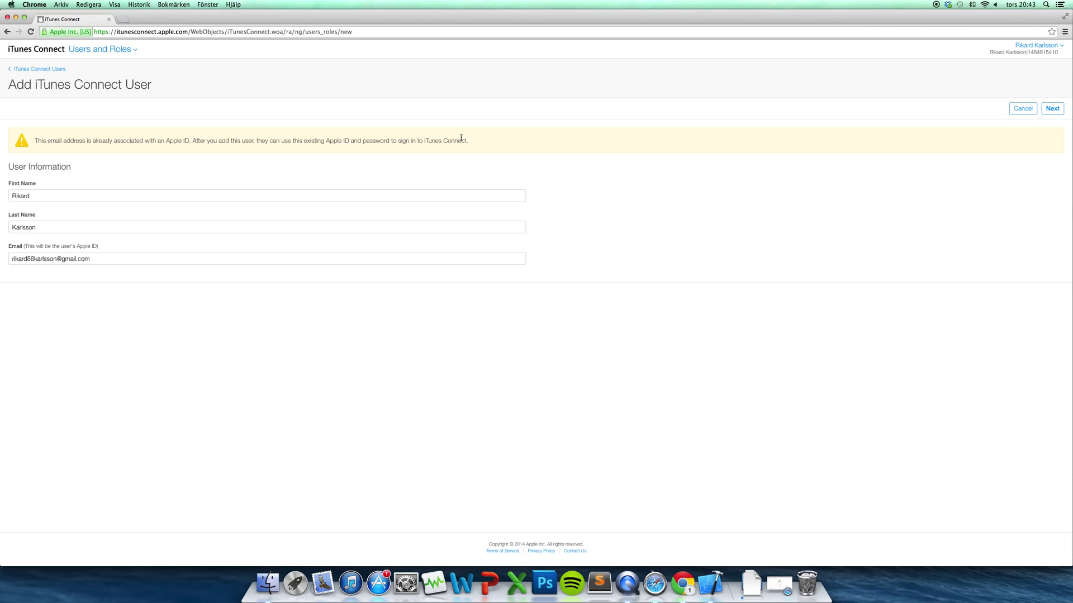
click(1053, 110)
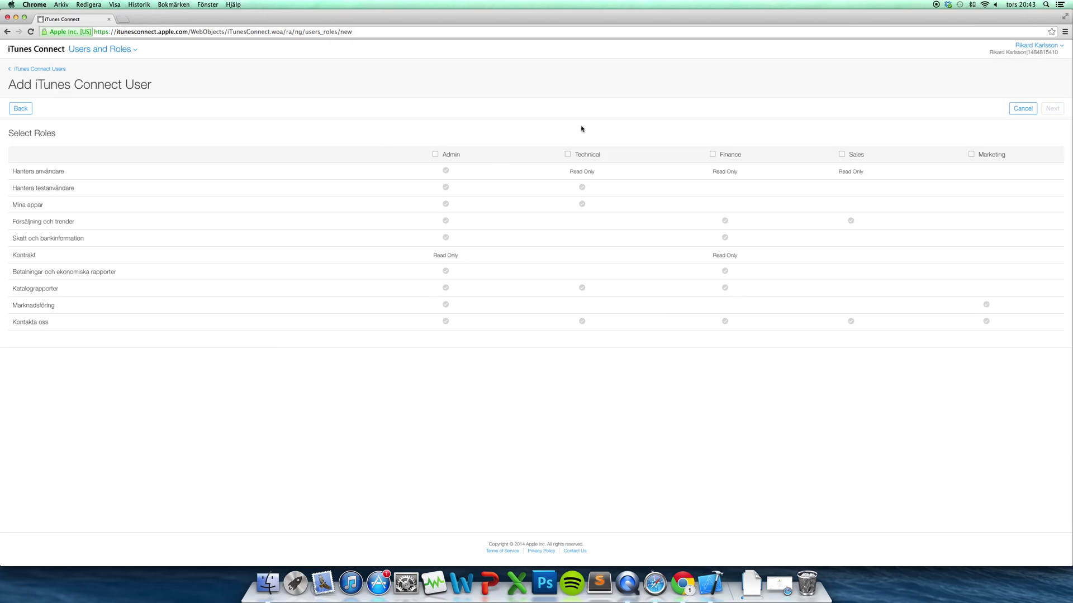
Give the new user the Technical role and continue to the notification settings
click(568, 154)
click(1053, 110)
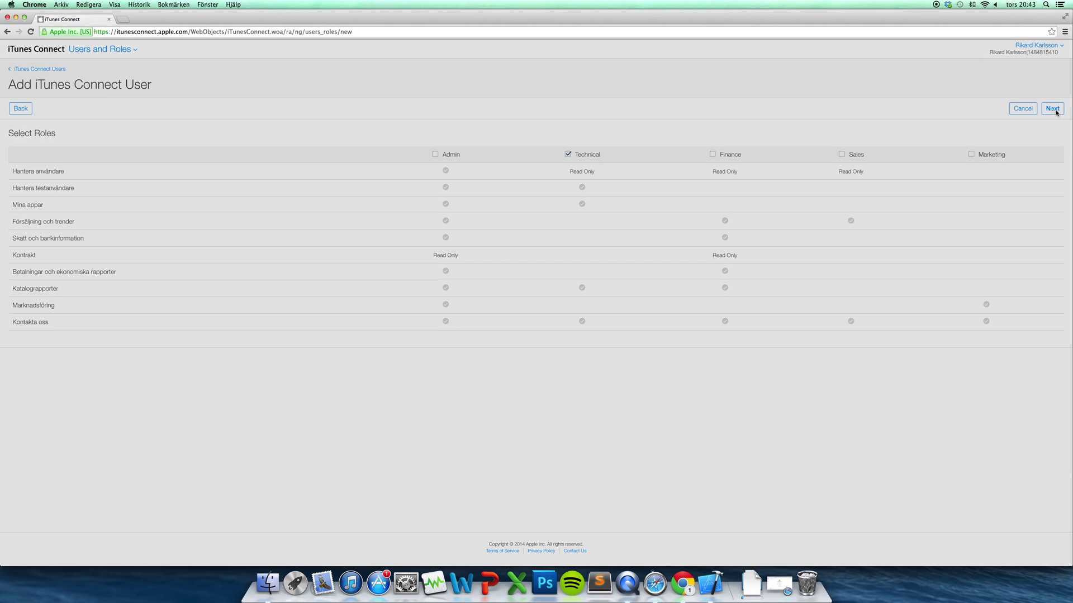
click(1054, 109)
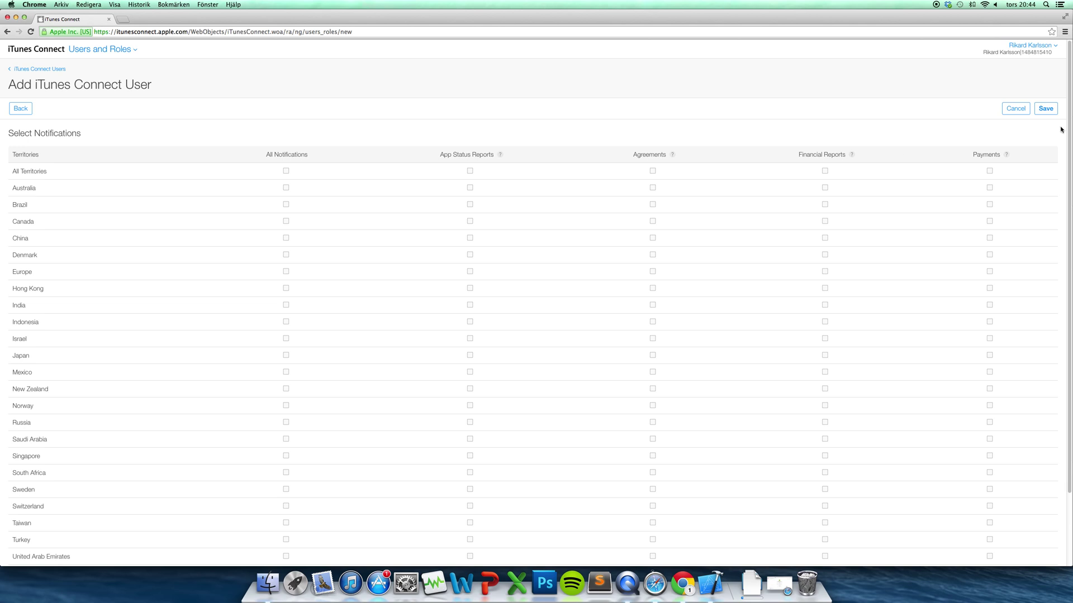
Save the new user with no notifications and bring the Gmail inbox forward
click(1045, 110)
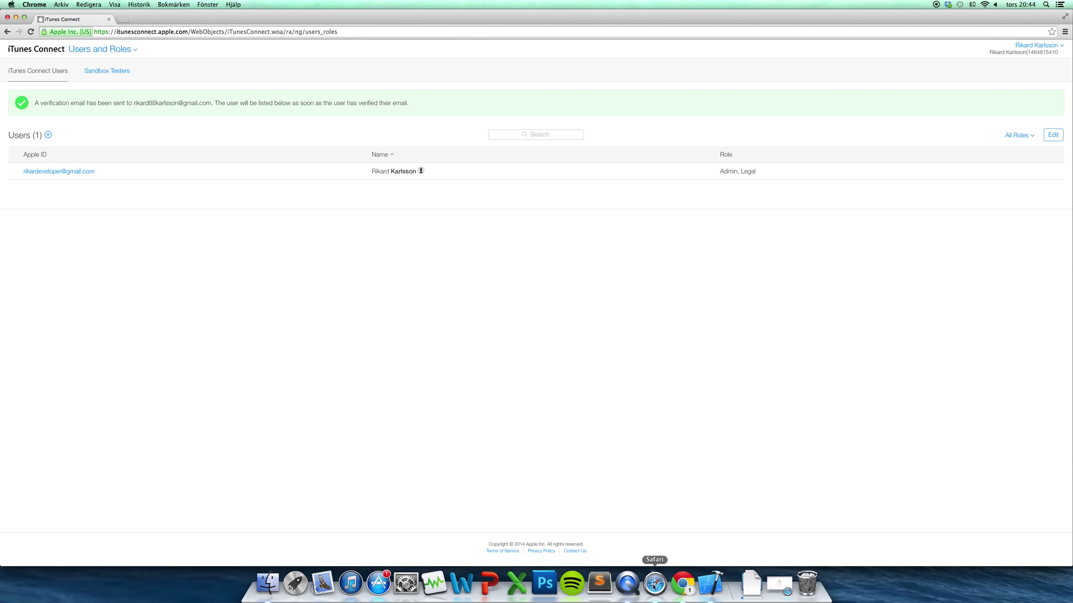
click(655, 584)
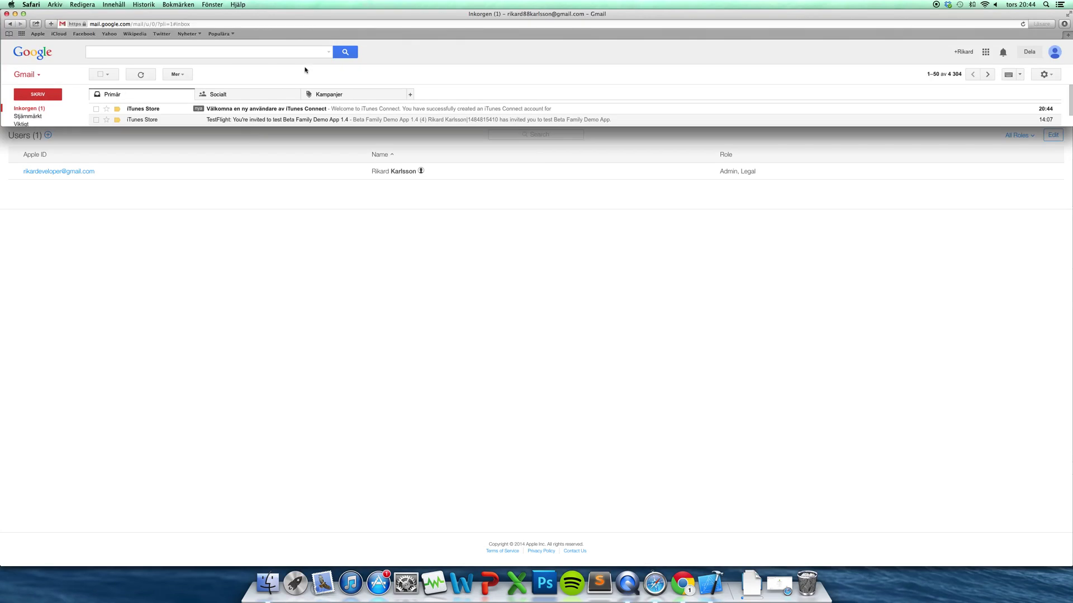
Open the 'Välkomna en ny användare av iTunes Connect' email and follow its account activation link
click(247, 112)
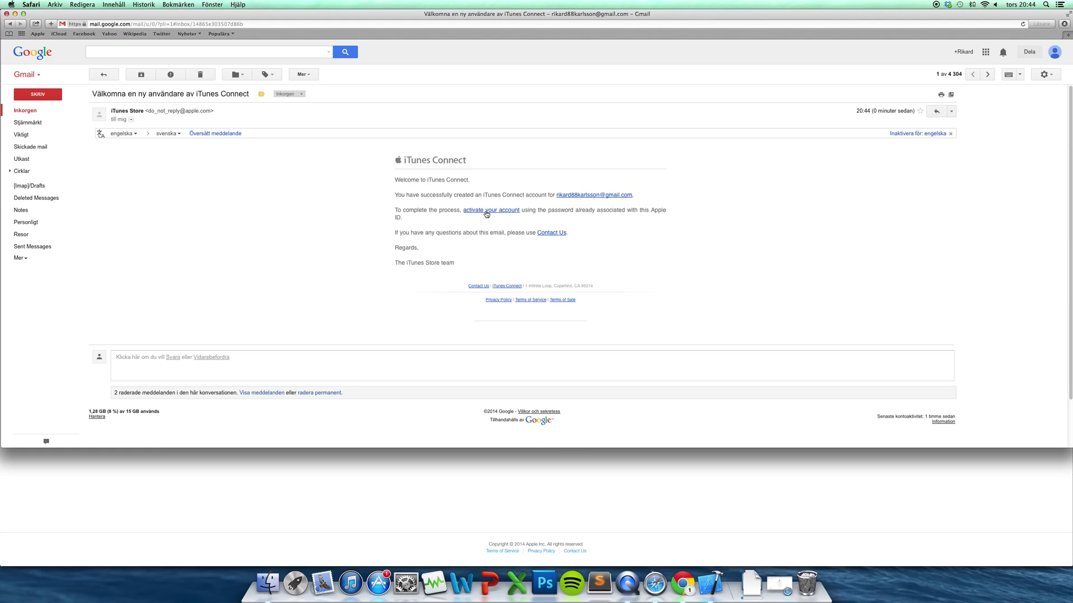
click(487, 214)
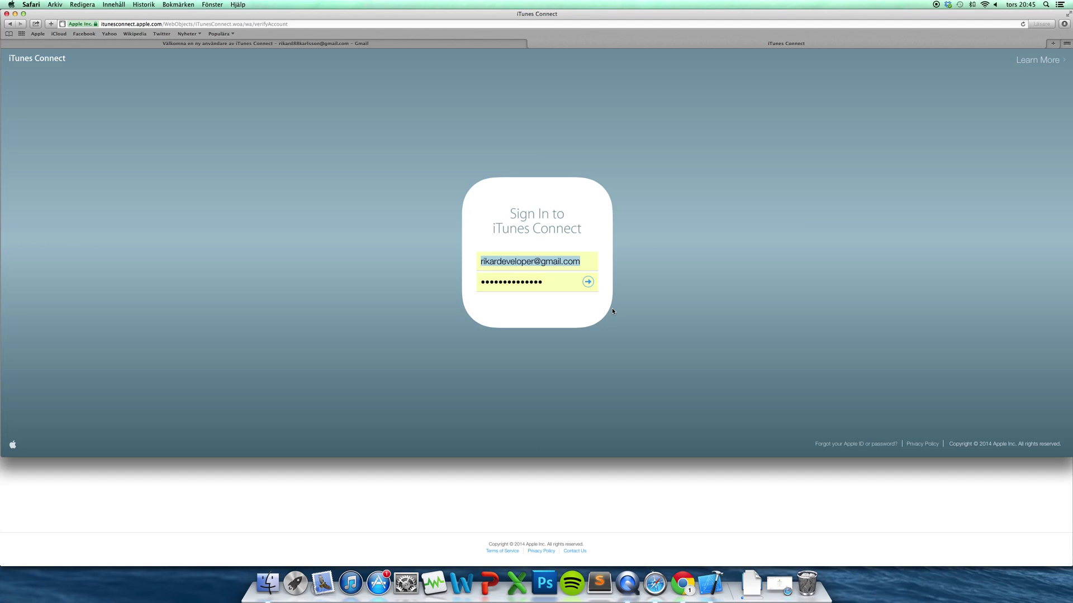
Replace the prefilled Apple ID with the new user's e-mail and sign in with their password
click(559, 280)
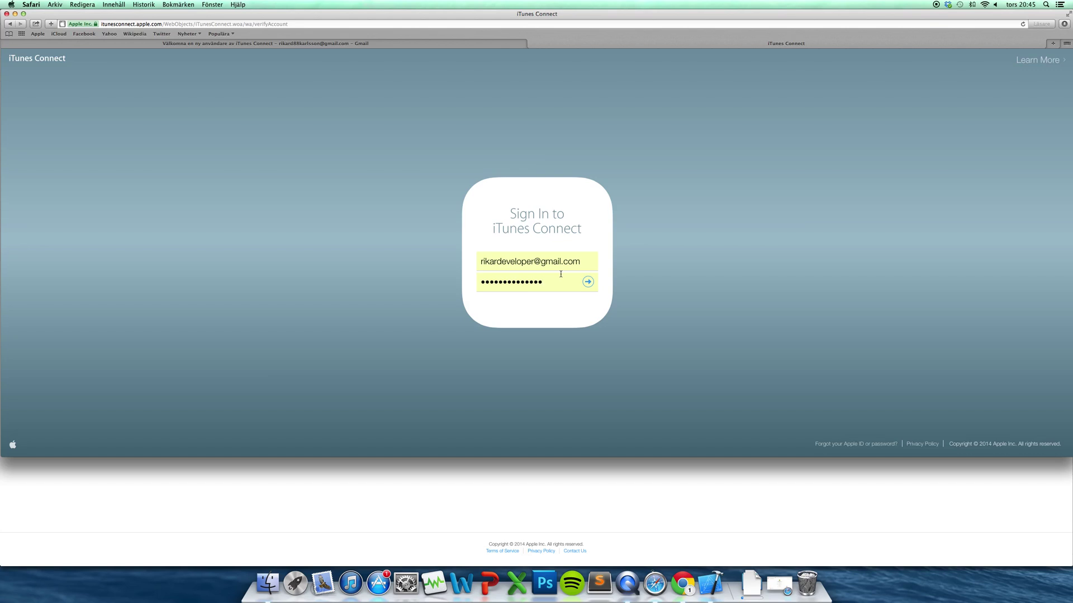
drag(598, 268, 440, 246)
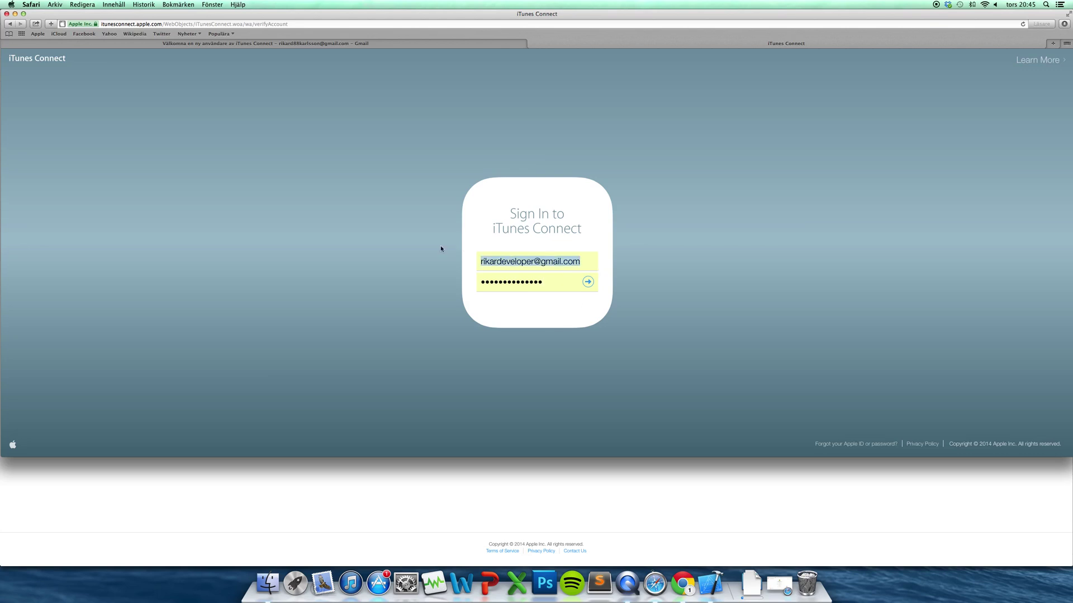
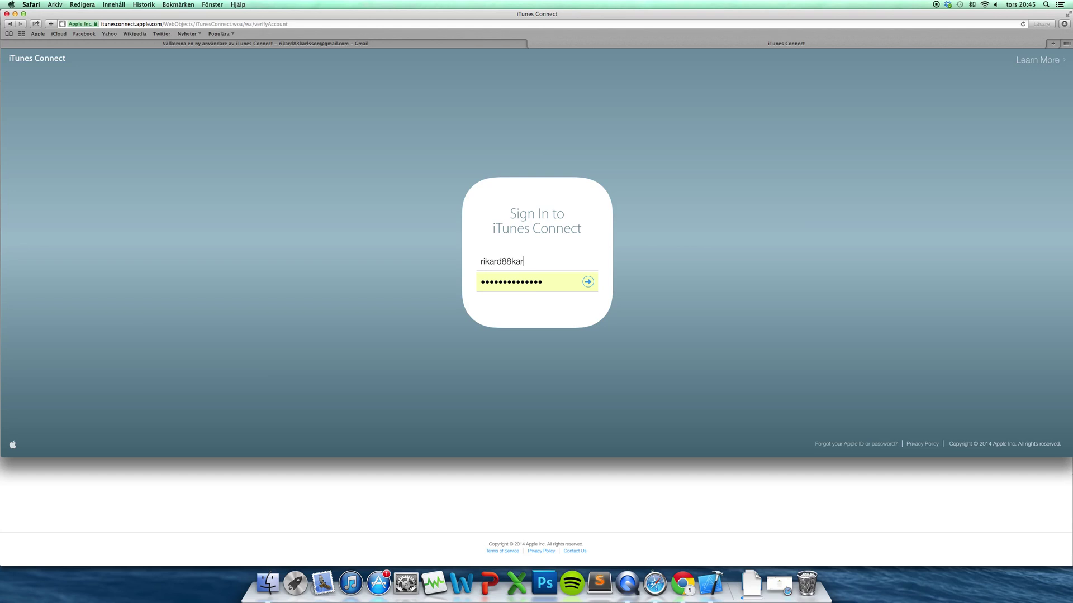
key(Tab)
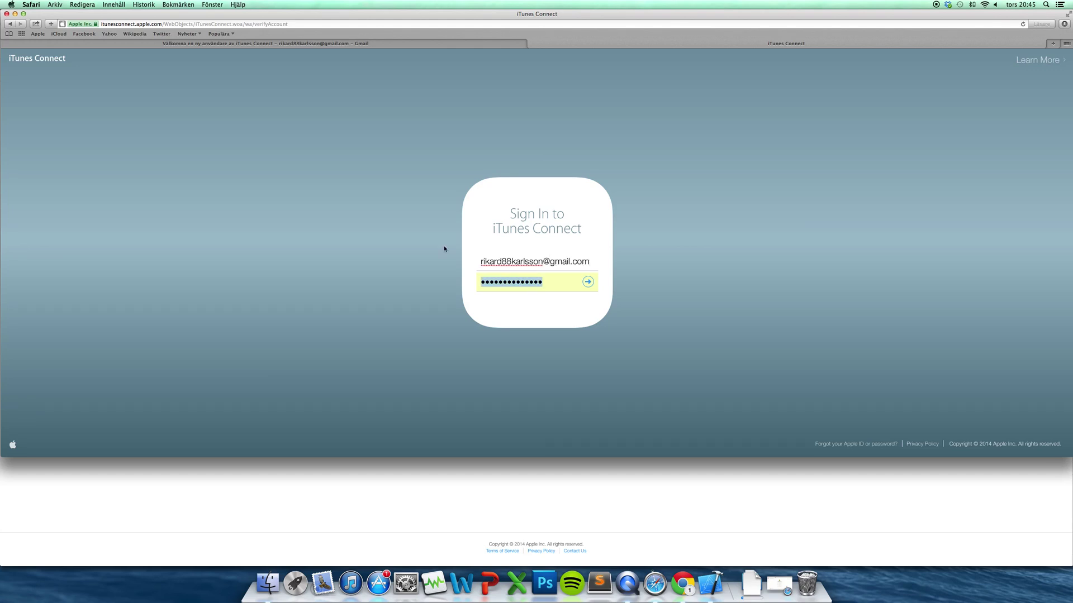
click(591, 282)
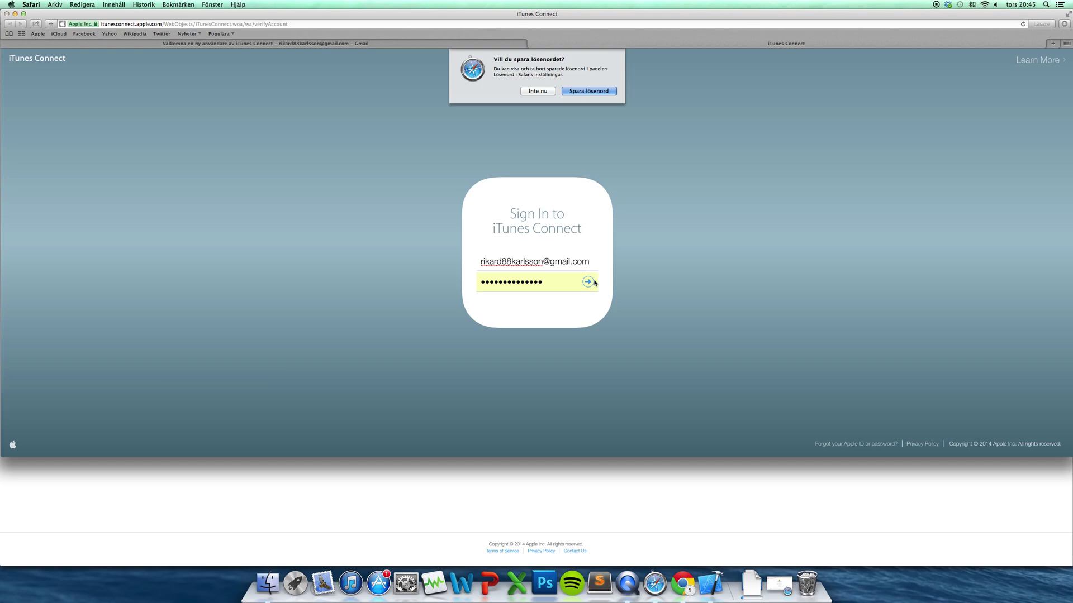
Decline saving the password and accept the iTunes Connect Terms of Service
click(538, 91)
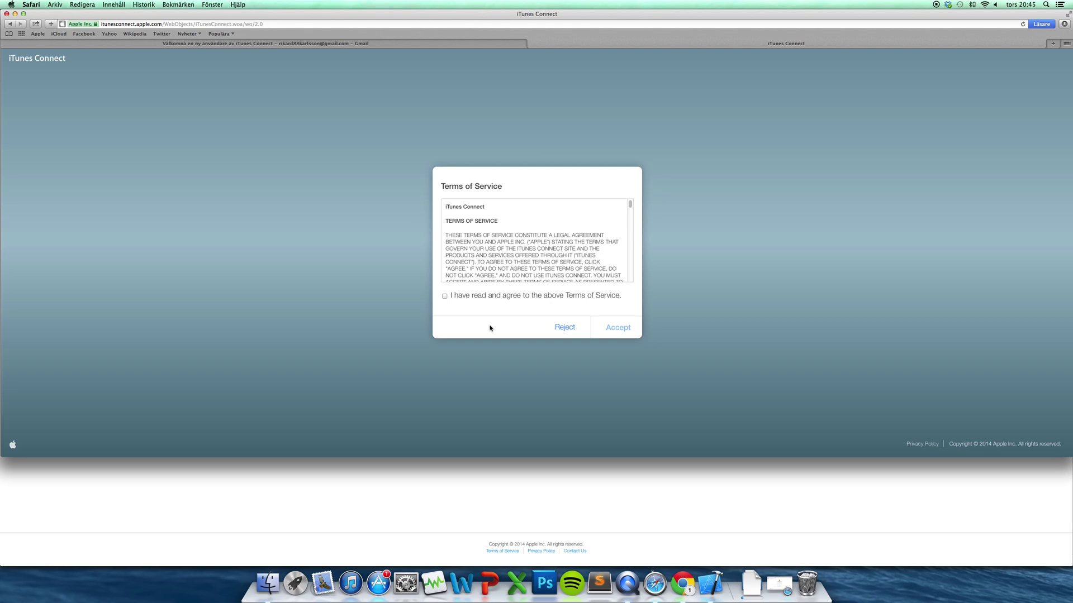
click(445, 296)
drag(629, 205, 639, 282)
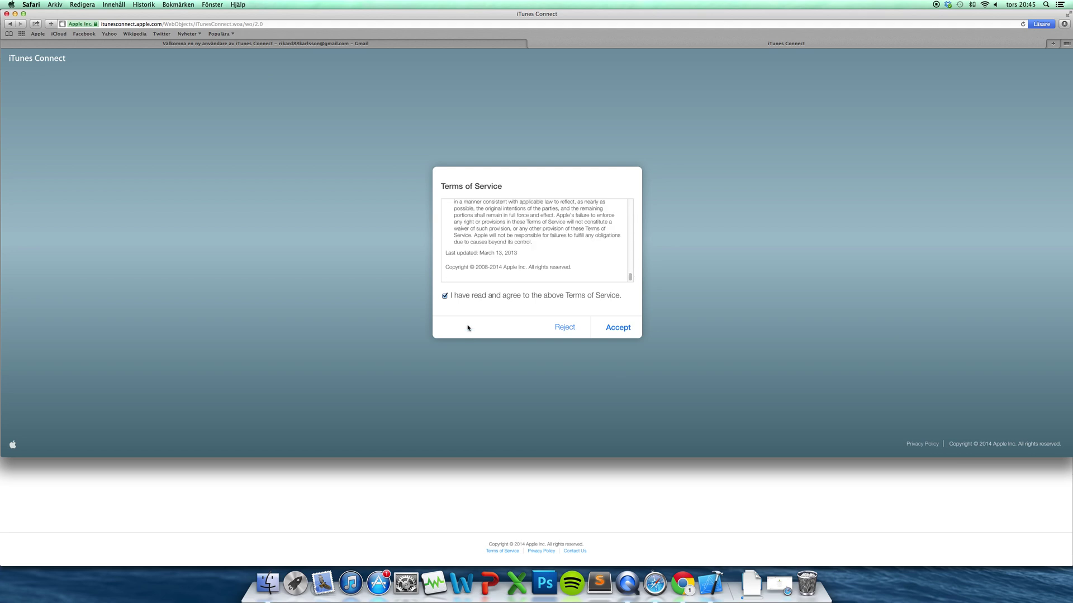
click(610, 337)
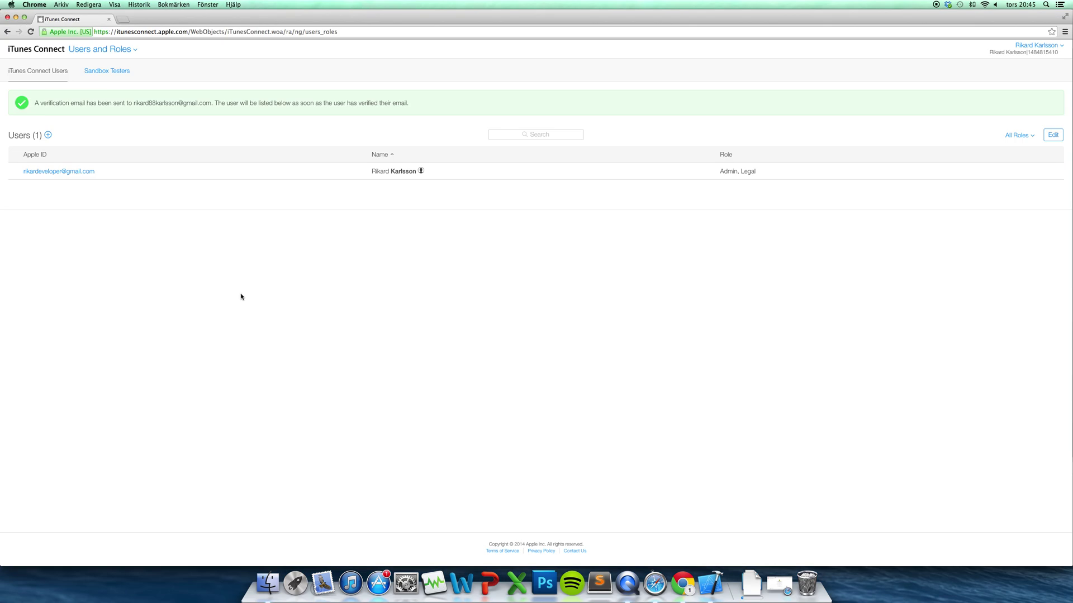
Reload Users and Roles to confirm two users, the new one with the Technical role, then open the modules menu
key(super+r)
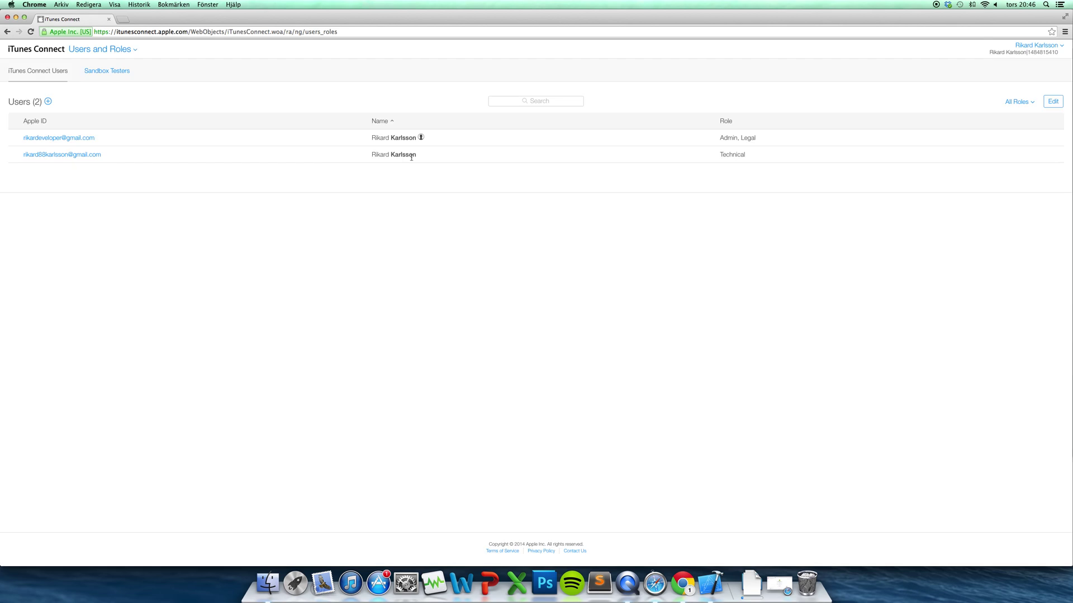
triple_click(170, 157)
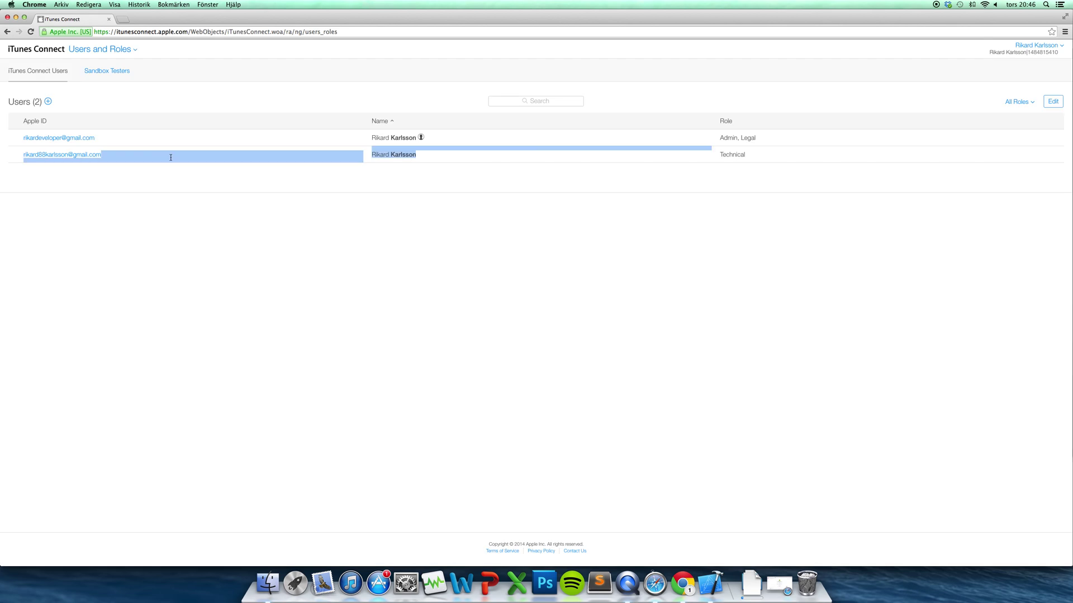
click(267, 240)
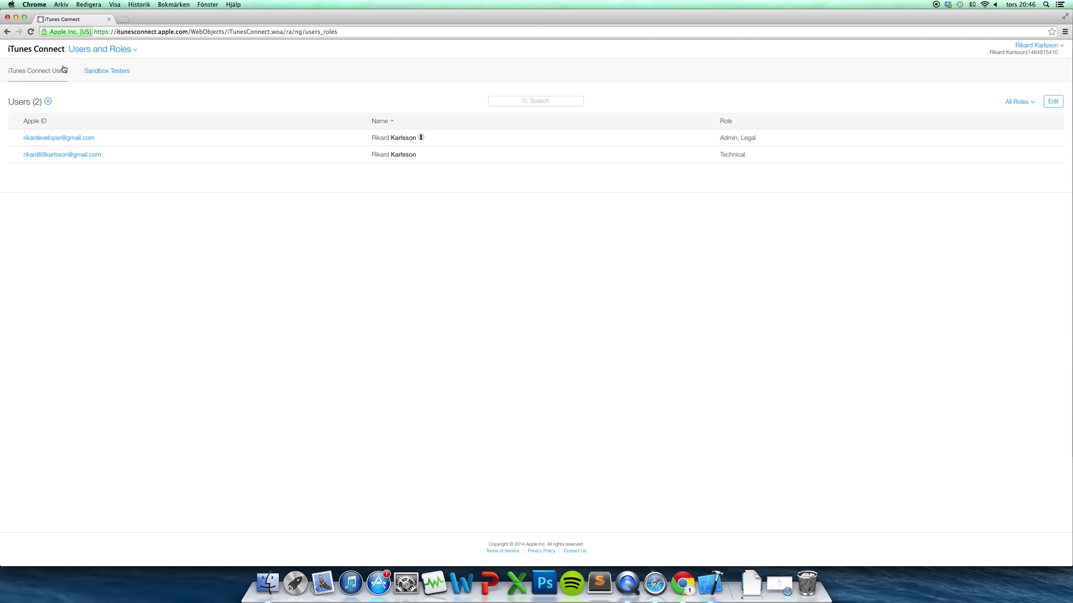
click(99, 56)
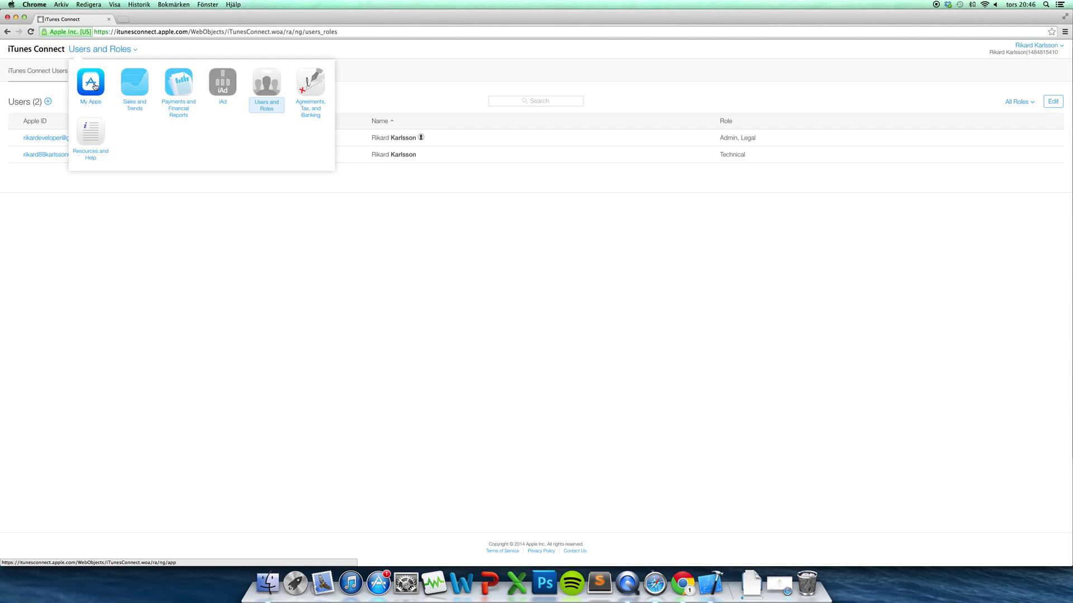
Go to My Apps, start a New iOS App, and cancel the form without creating anything
click(95, 88)
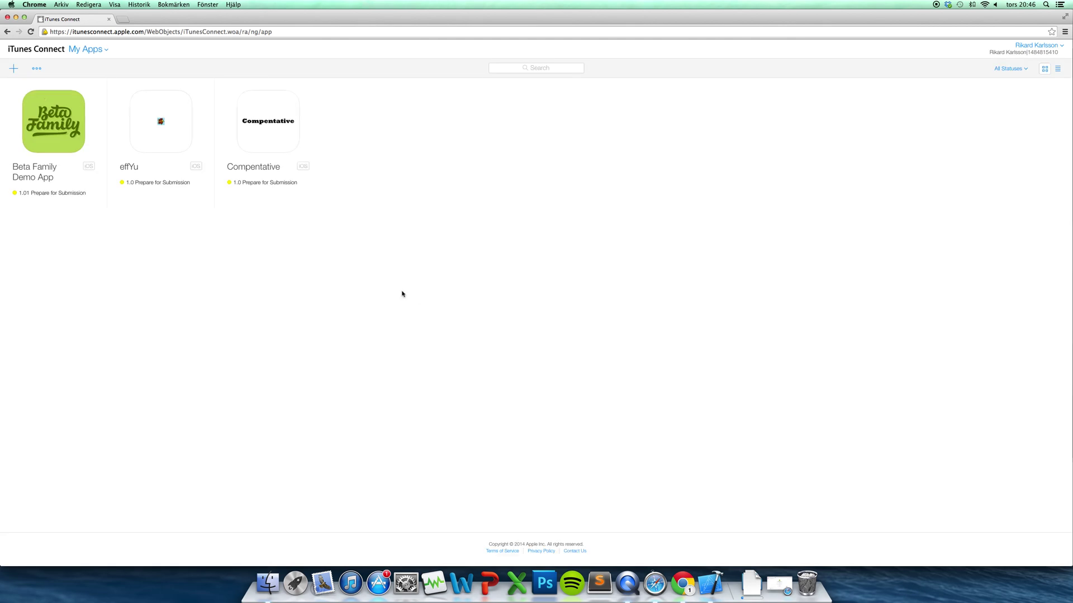
click(14, 68)
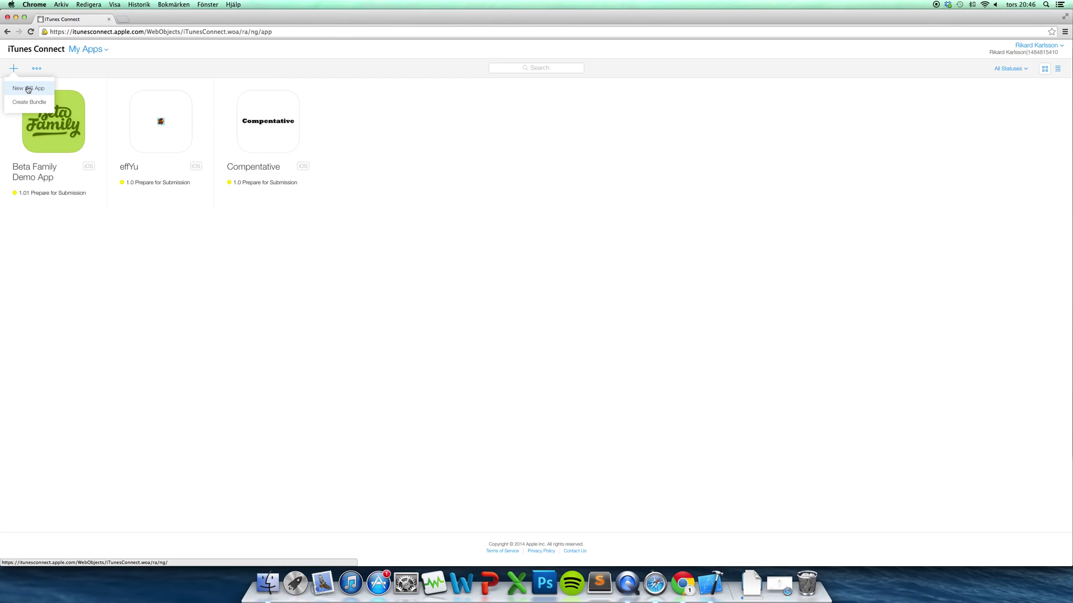
click(28, 89)
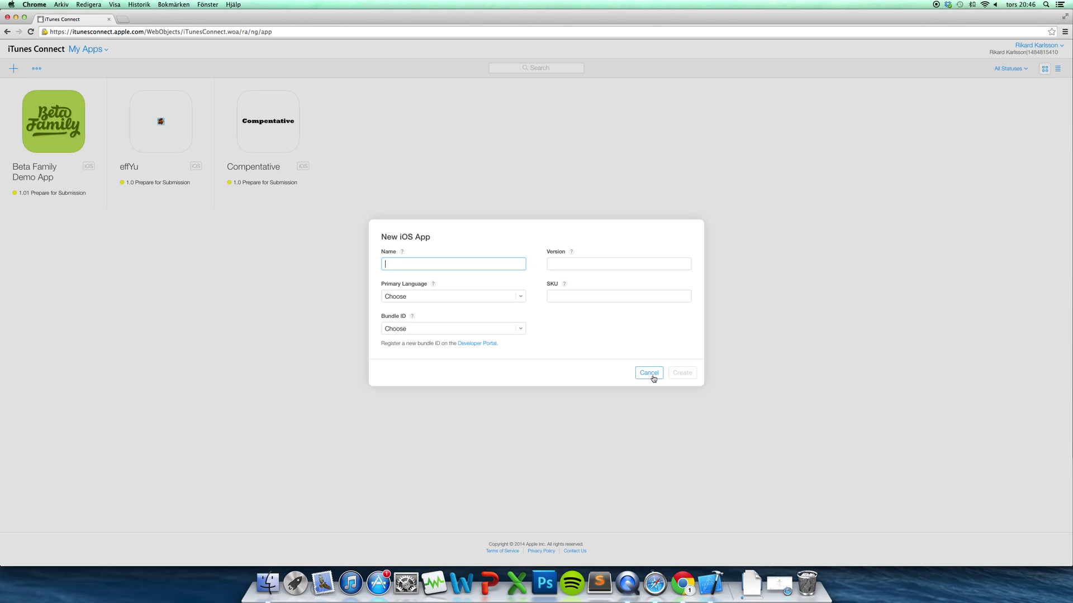
click(651, 377)
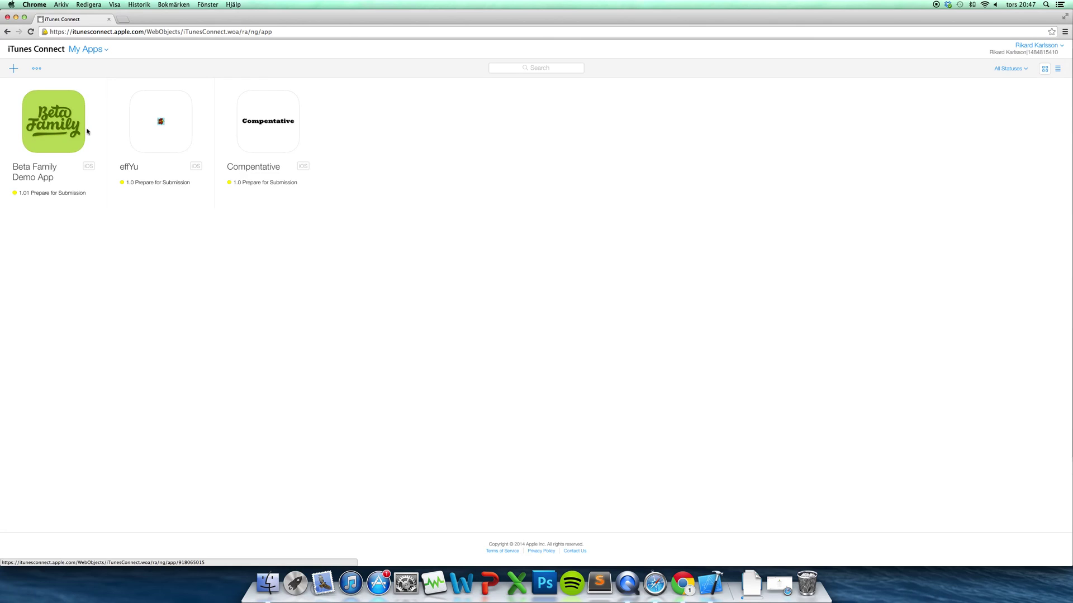
Open the Beta Family Demo App's version 1.01 page, scroll through its information, and open a new tab
click(87, 132)
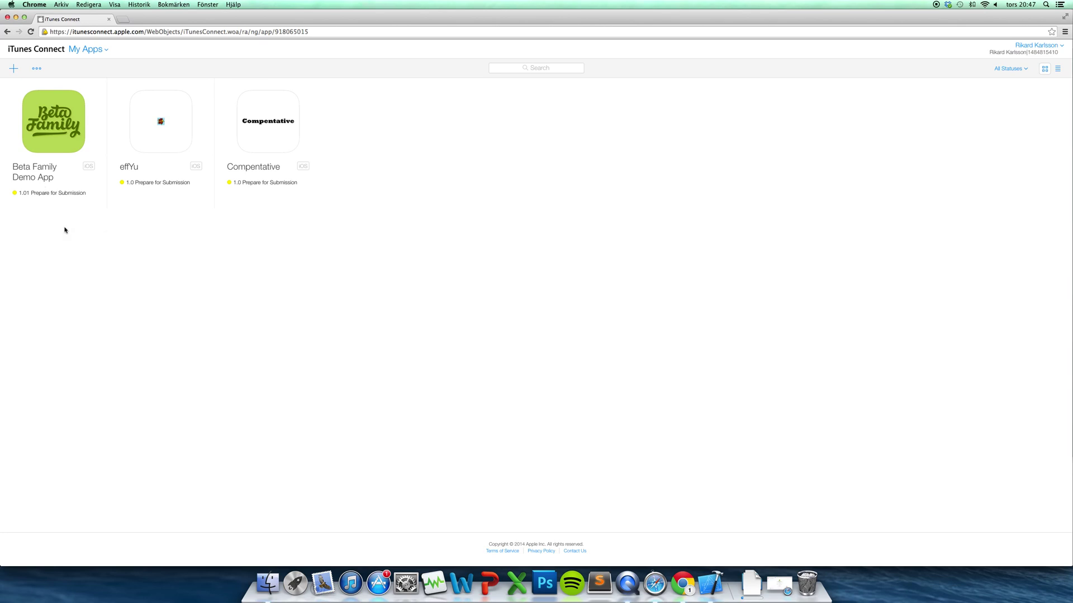
click(42, 193)
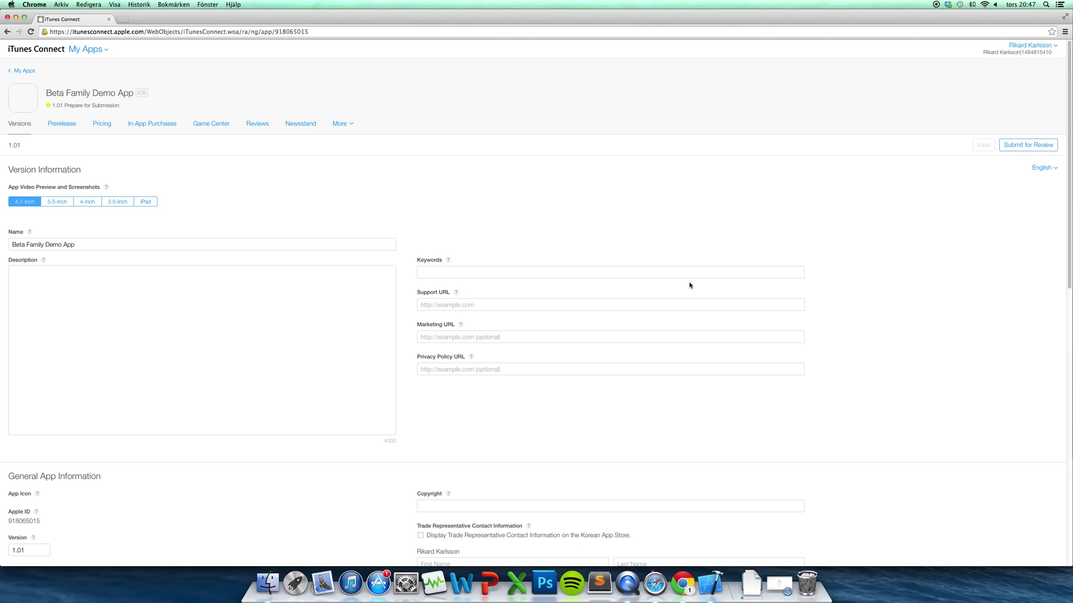
scroll(509, 204, down, 1)
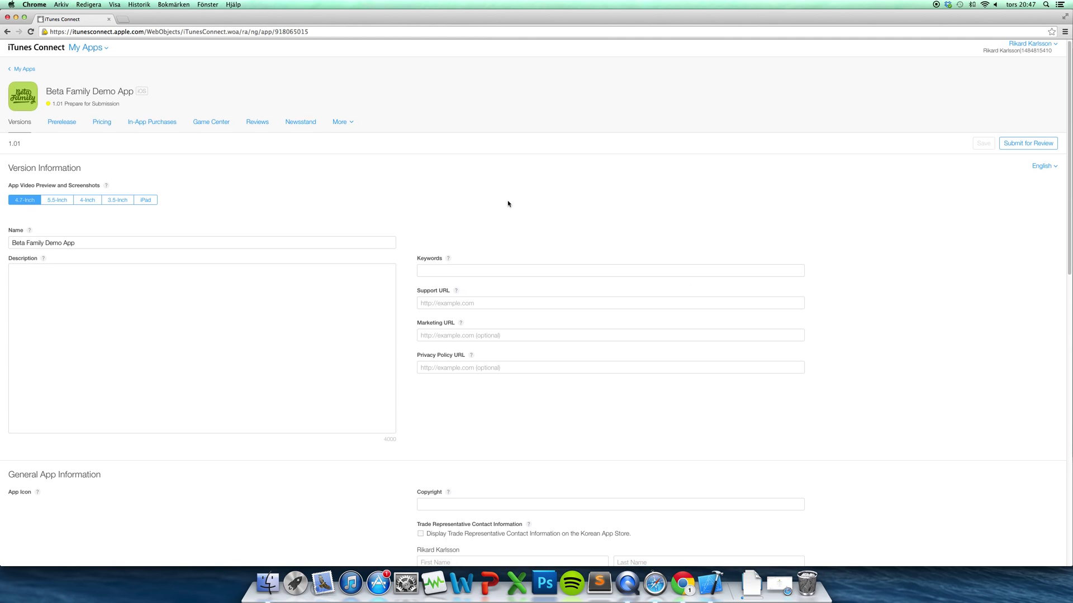
scroll(507, 204, up, 1)
scroll(506, 204, down, 2)
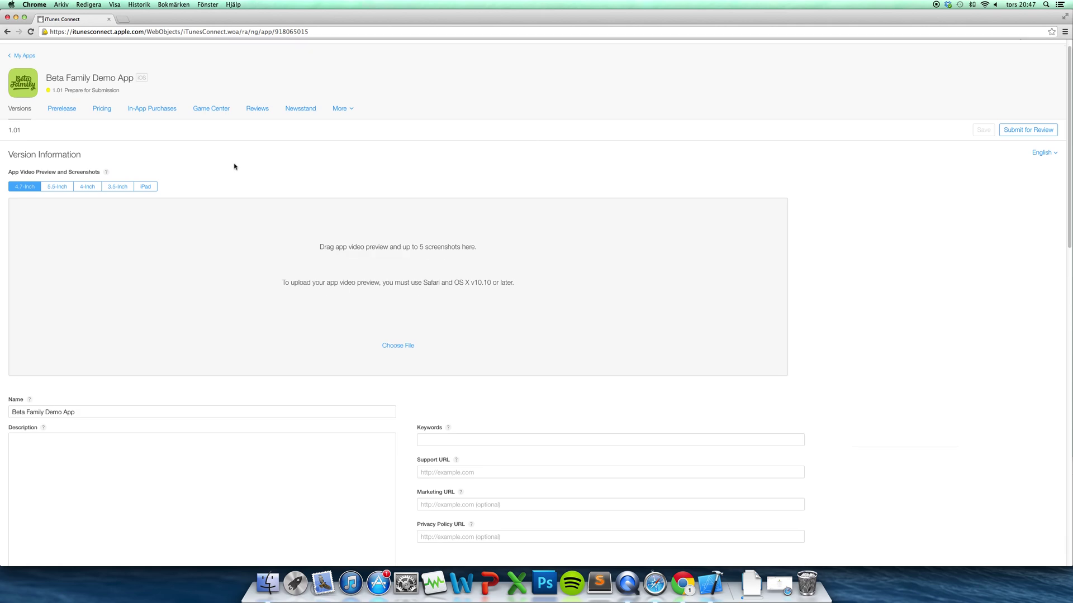
scroll(240, 169, down, 5)
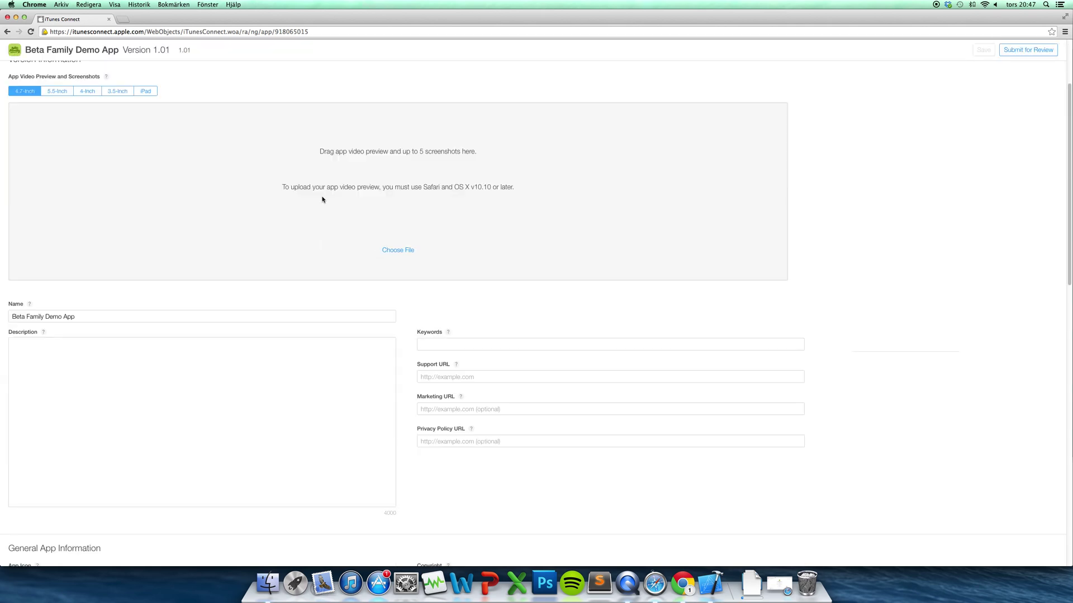
scroll(322, 200, down, 1)
scroll(322, 200, down, 5)
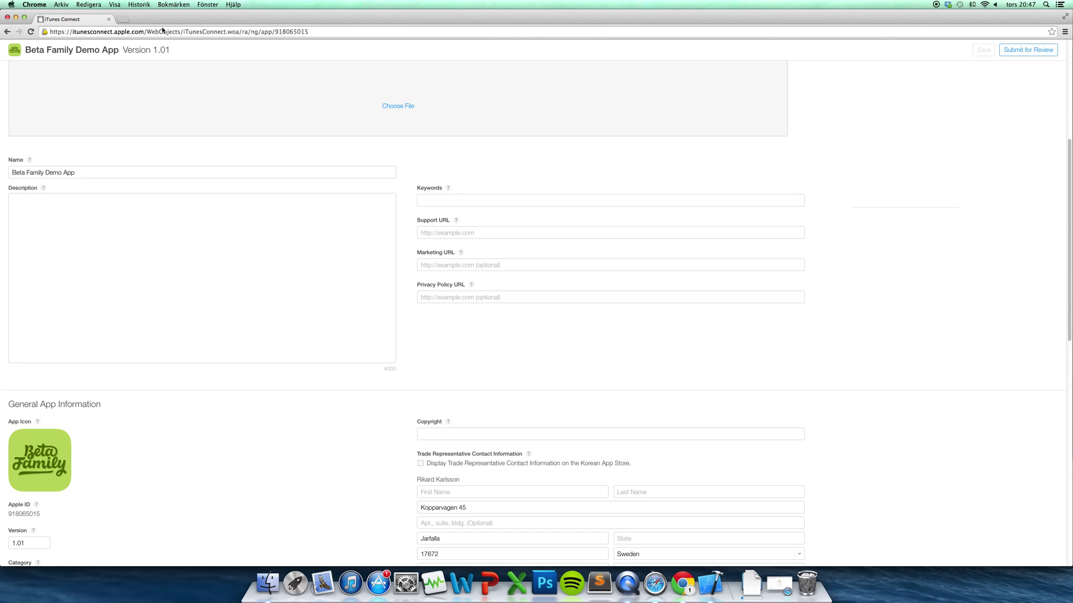
click(119, 20)
text(d)
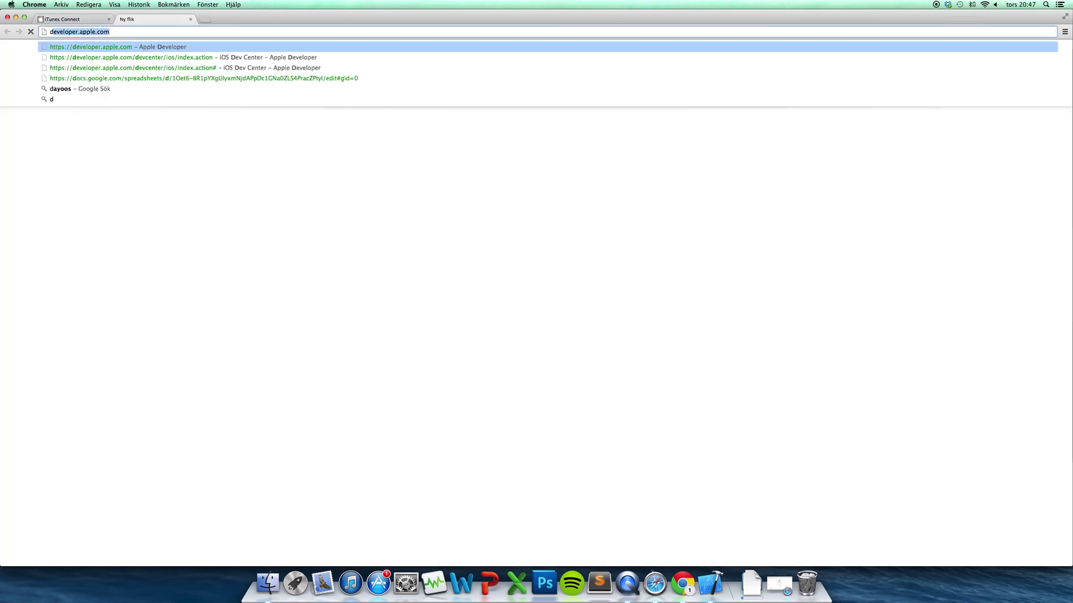
text(eveloper)
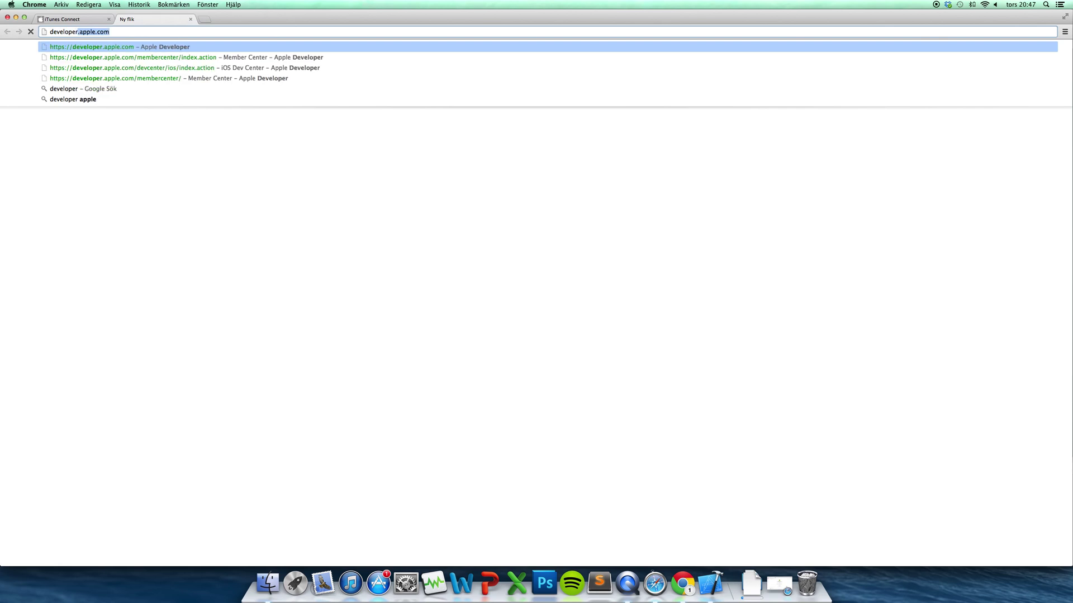
key(Return)
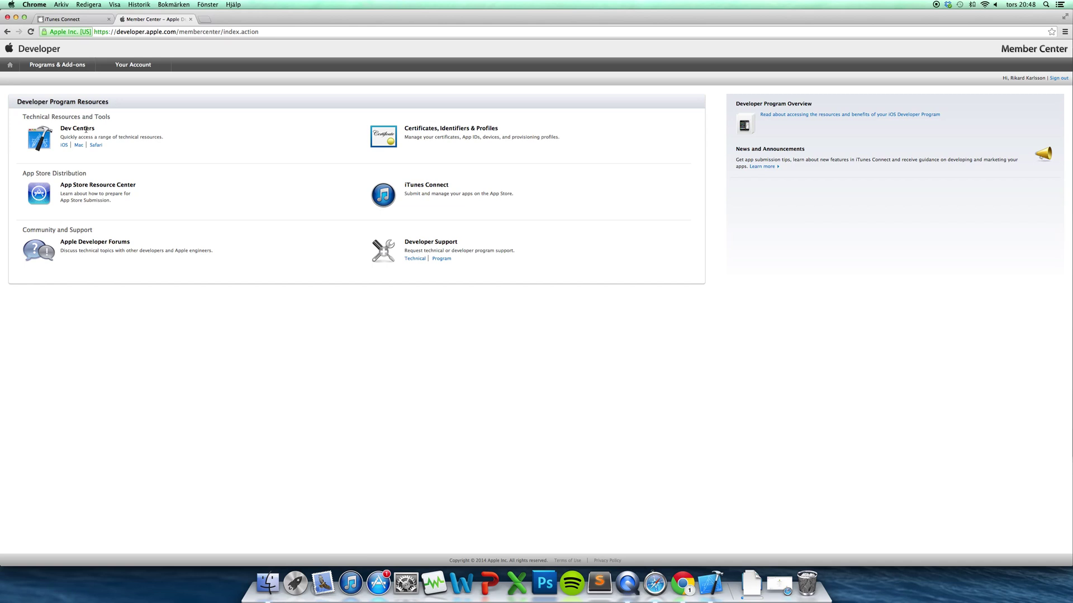
click(63, 145)
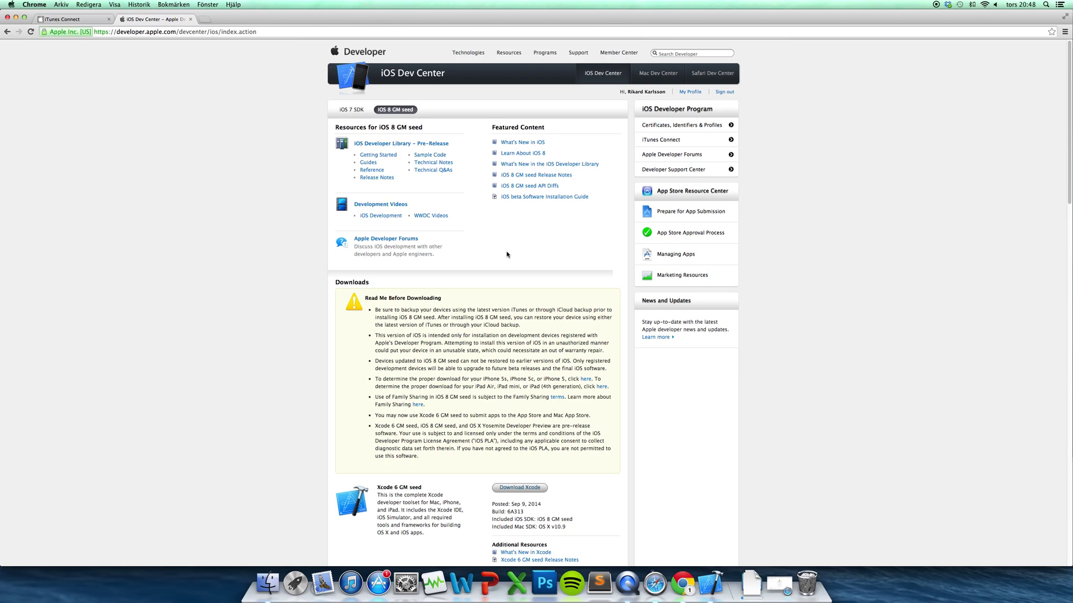
scroll(508, 252, down, 1)
scroll(508, 252, down, 5)
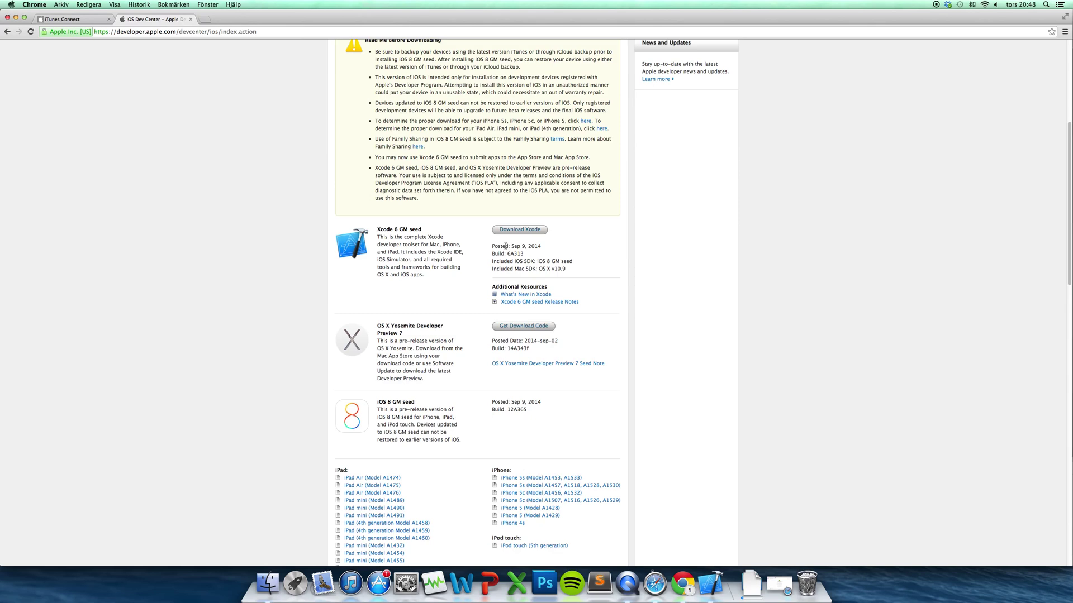
scroll(505, 246, down, 1)
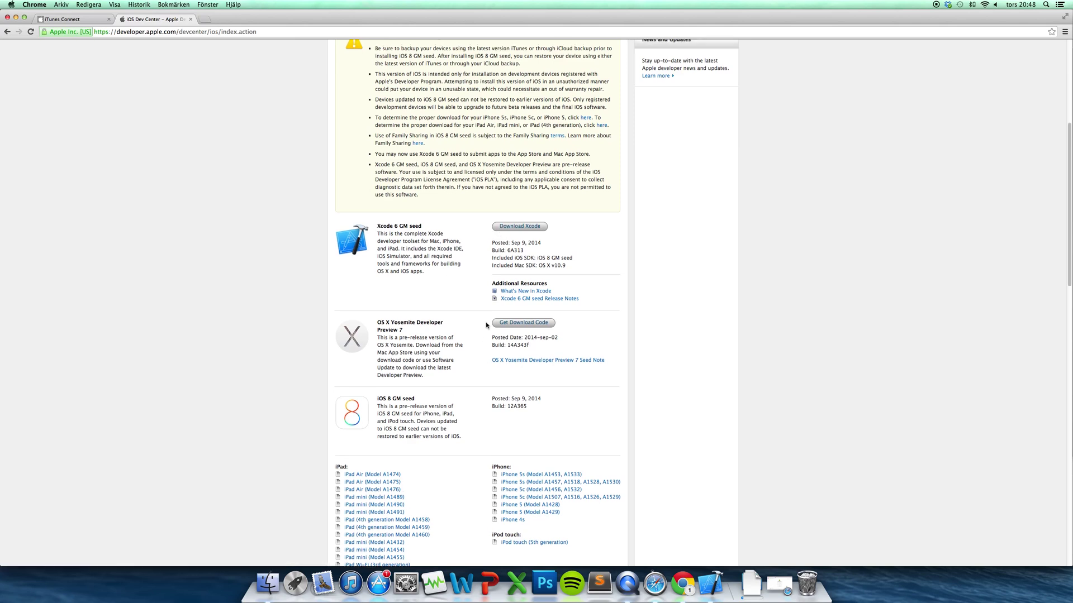
scroll(495, 391, down, 1)
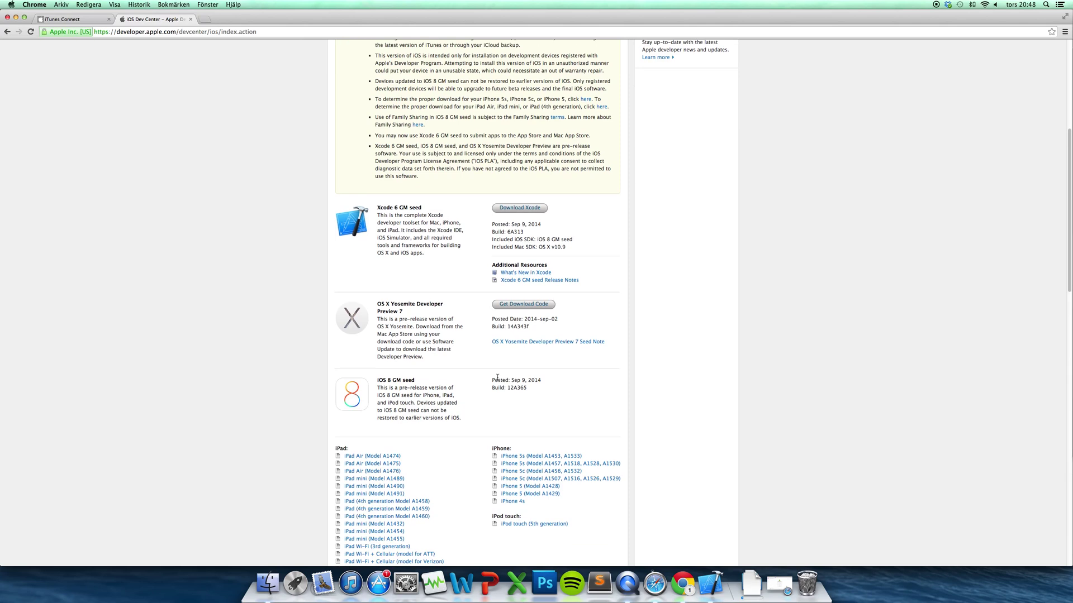
drag(379, 380, 416, 381)
click(453, 395)
scroll(431, 391, down, 1)
scroll(431, 391, down, 1)
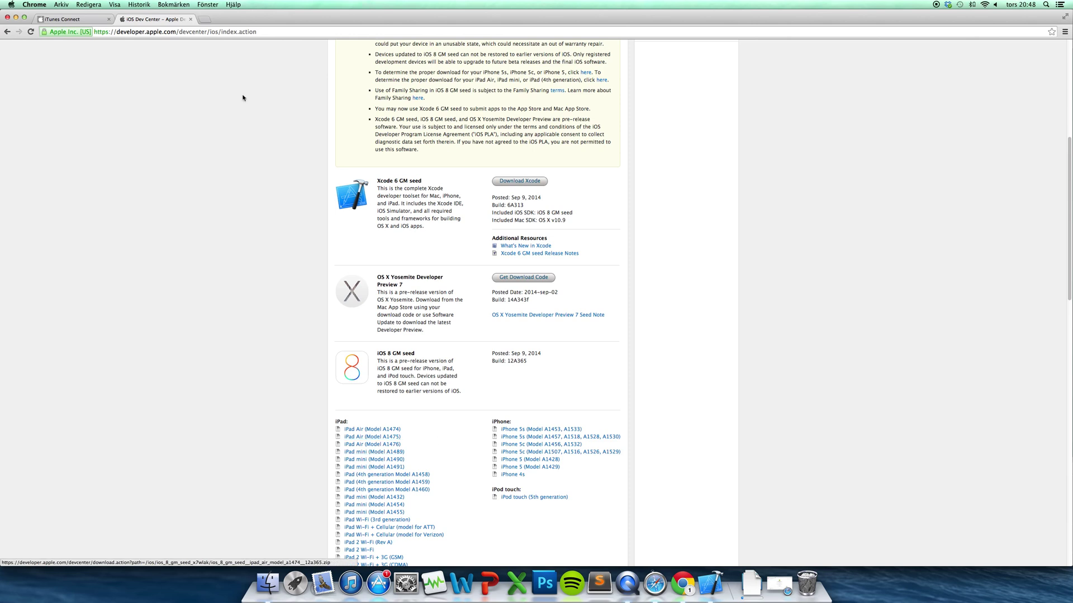
click(190, 19)
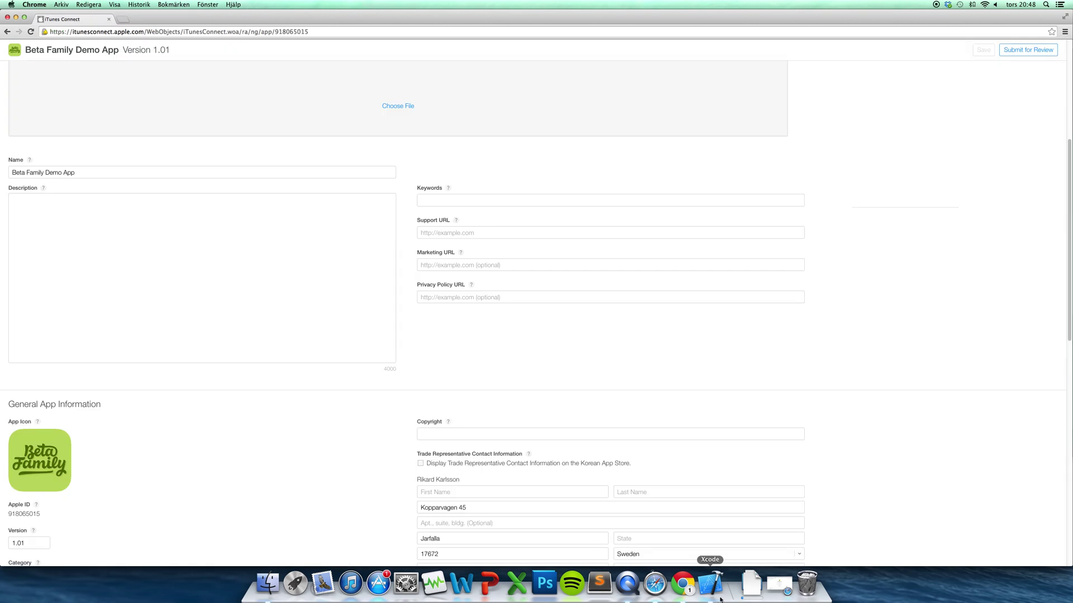
Archive Beta Family Demo App version 1.04 in Xcode and position the Organizer – Archives window
click(720, 598)
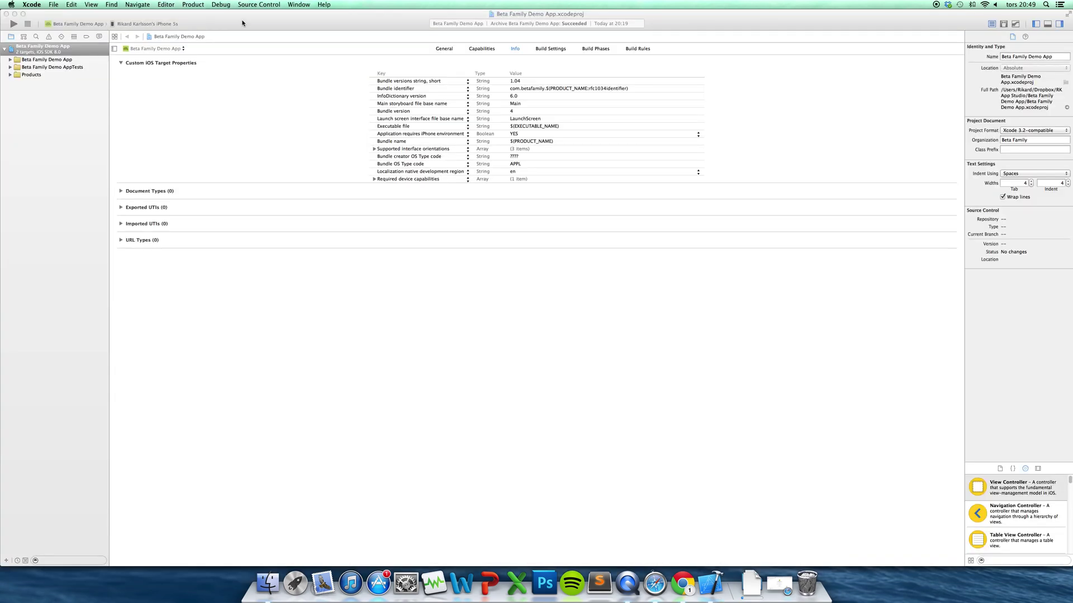
click(418, 192)
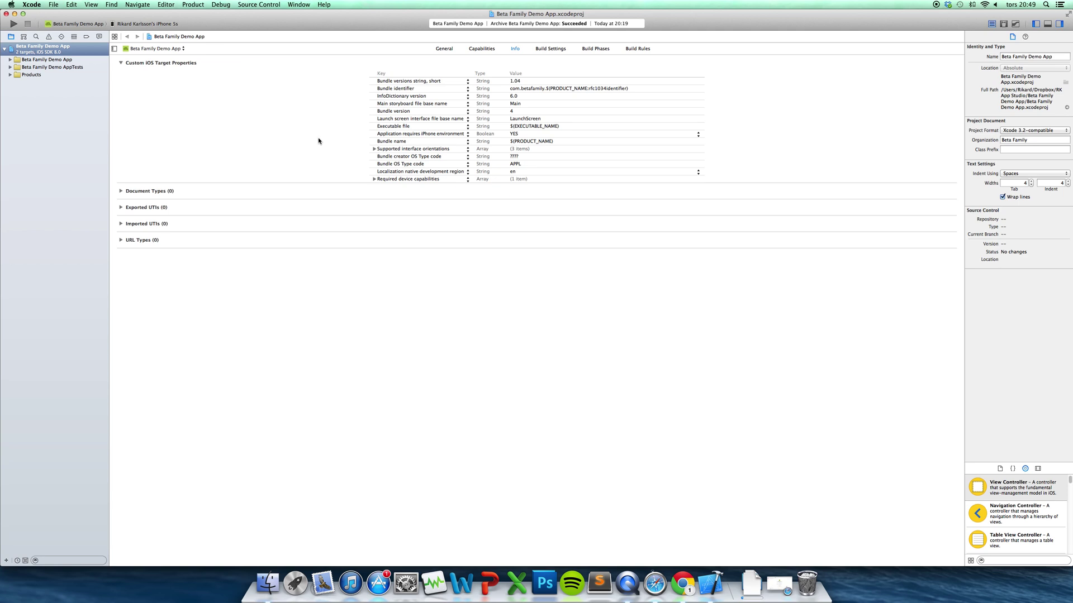
click(193, 5)
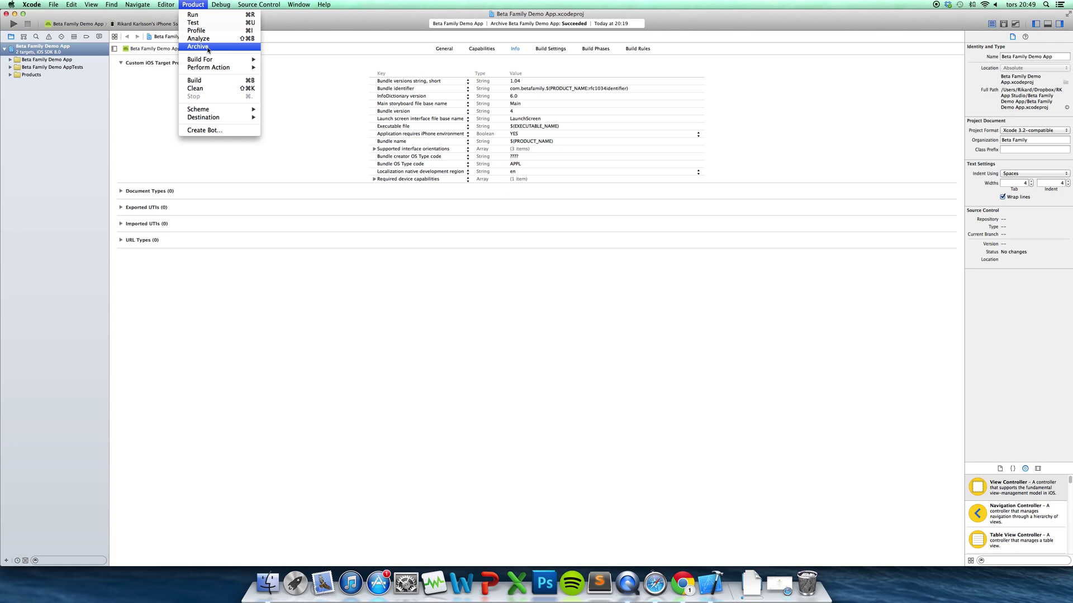
click(207, 49)
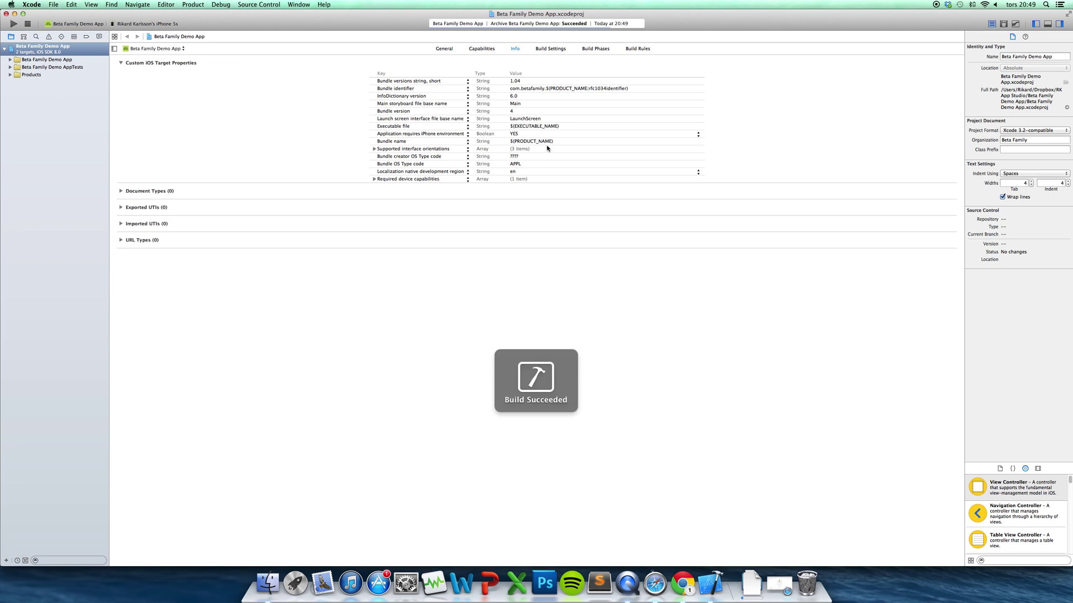
drag(618, 68, 673, 75)
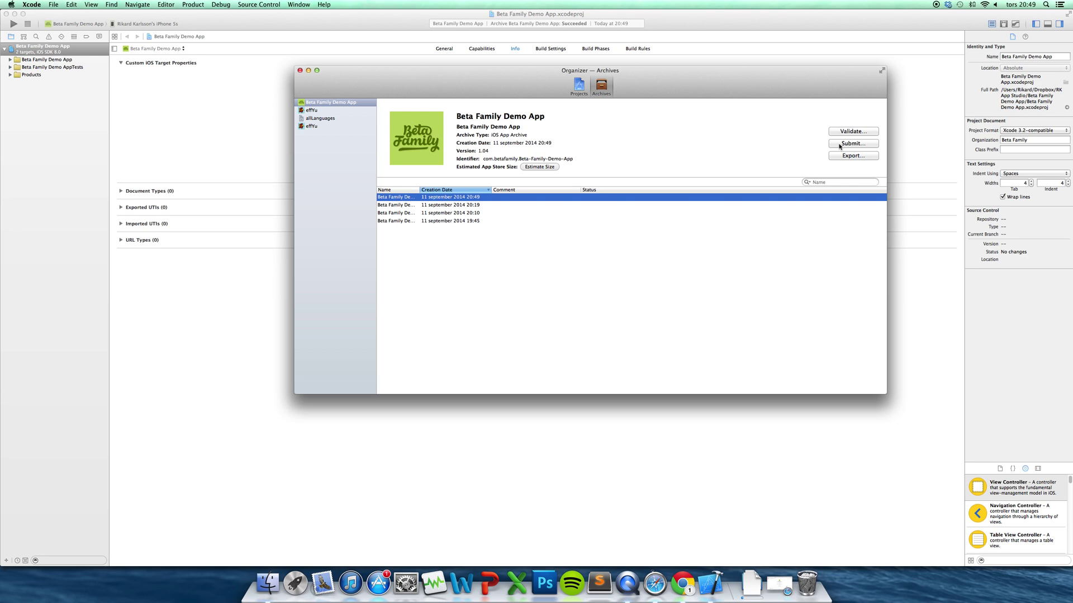
Submit the latest archive to Apple under the same development team, then close the Organizer
click(839, 145)
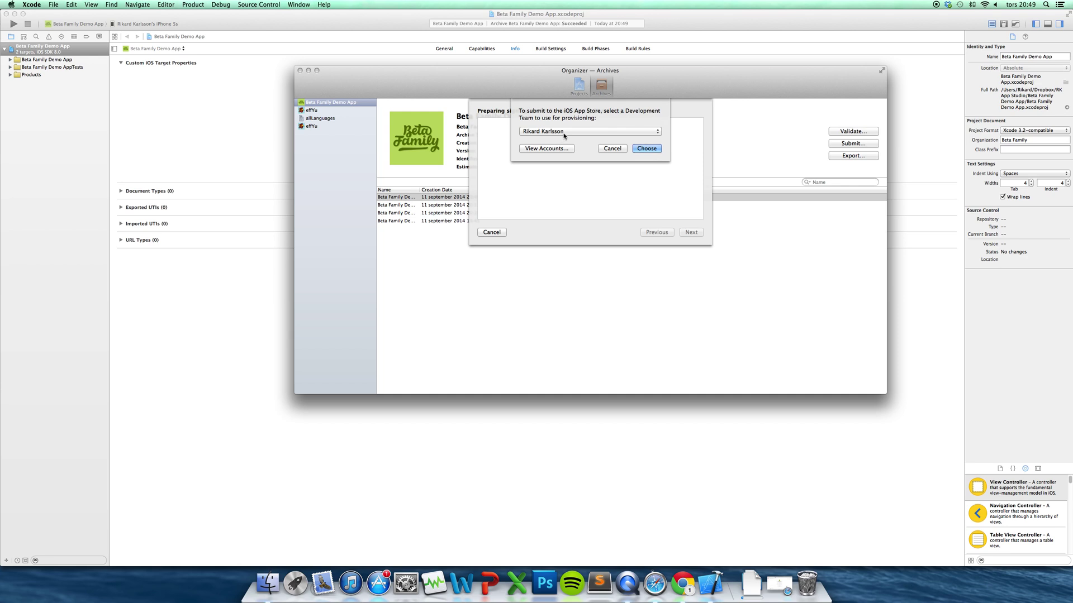
click(636, 138)
click(600, 155)
click(647, 148)
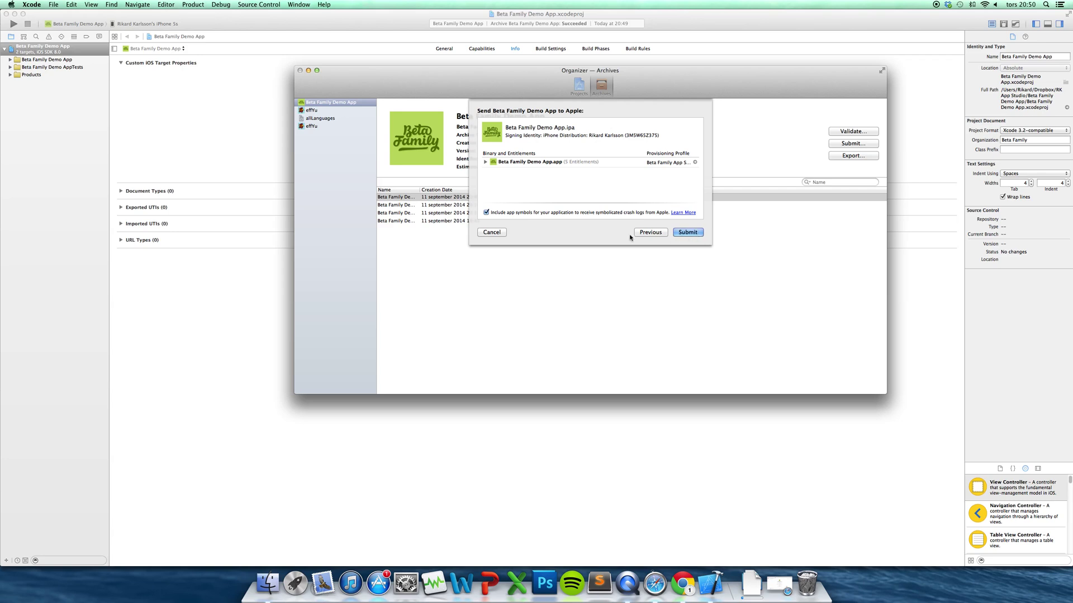
click(492, 232)
click(300, 71)
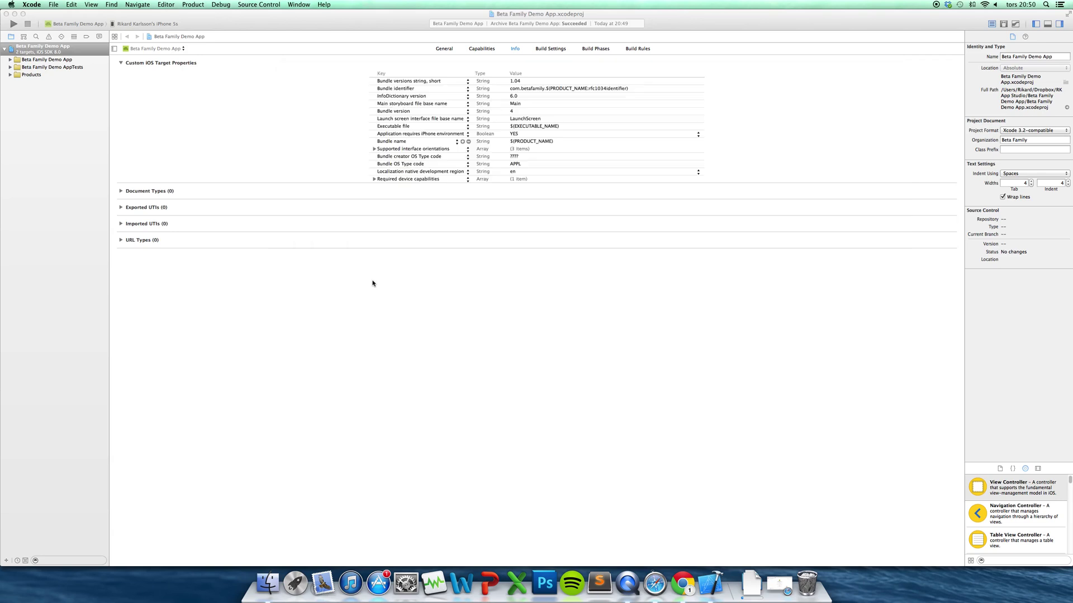
Minimize Xcode and go to Users and Roles from the iTunes Connect My Apps dropdown
click(15, 14)
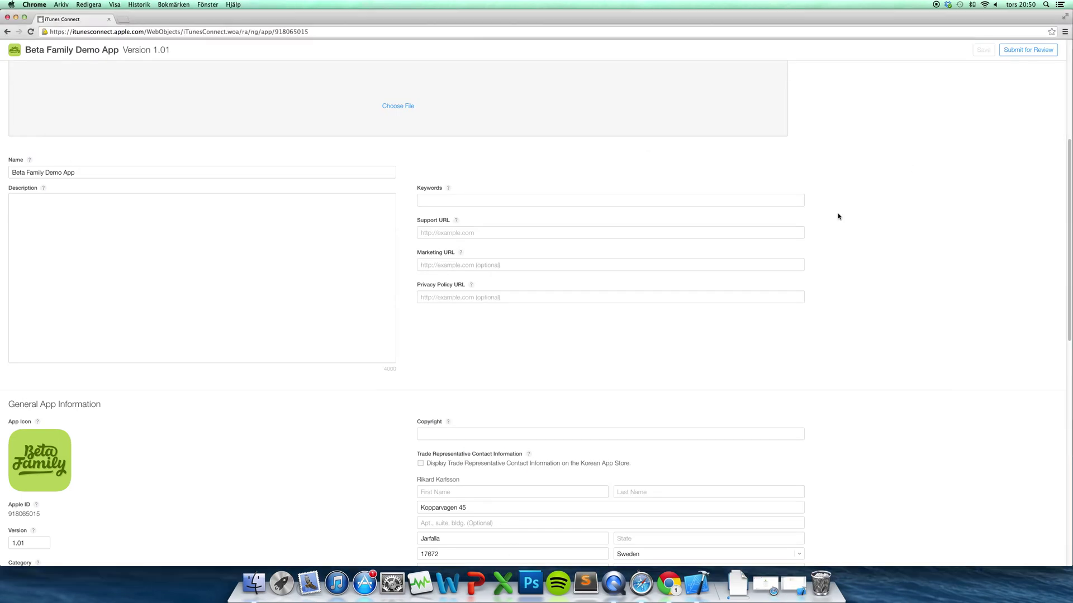
scroll(1064, 173, down, 5)
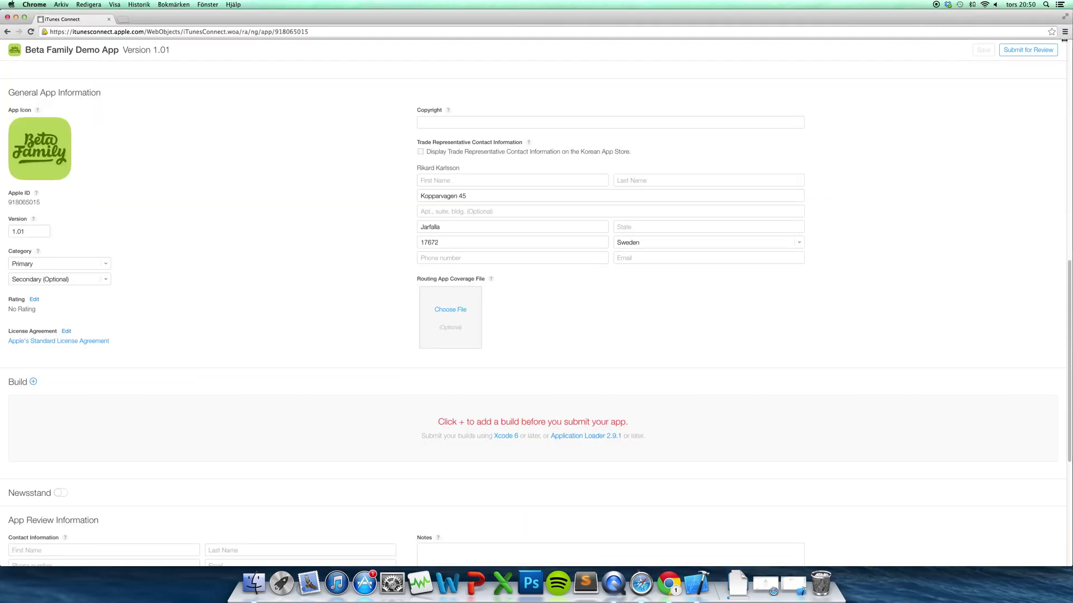
scroll(1064, 40, up, 10)
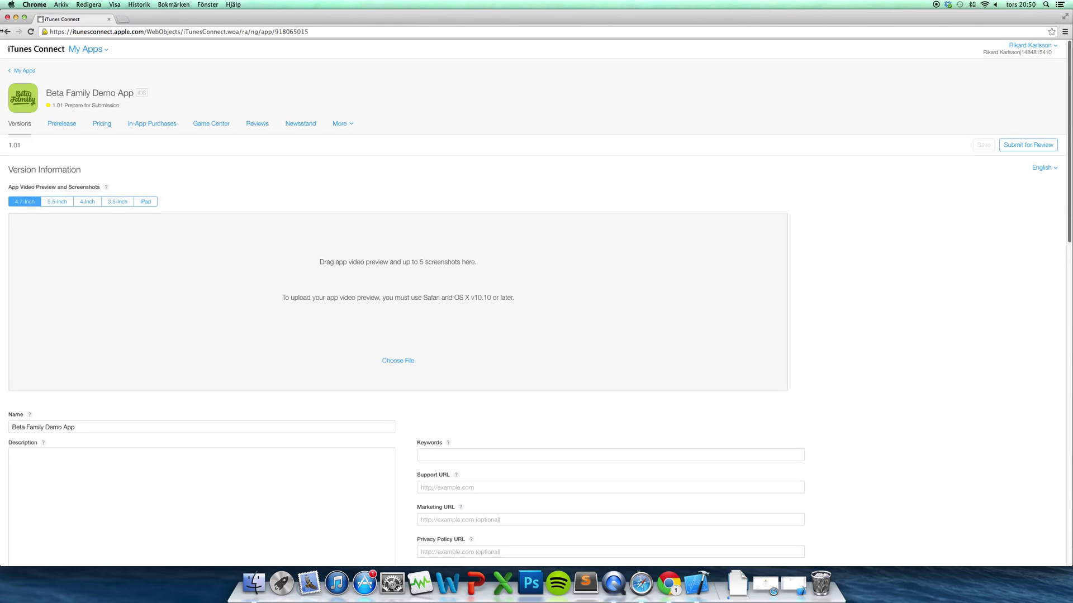
click(87, 49)
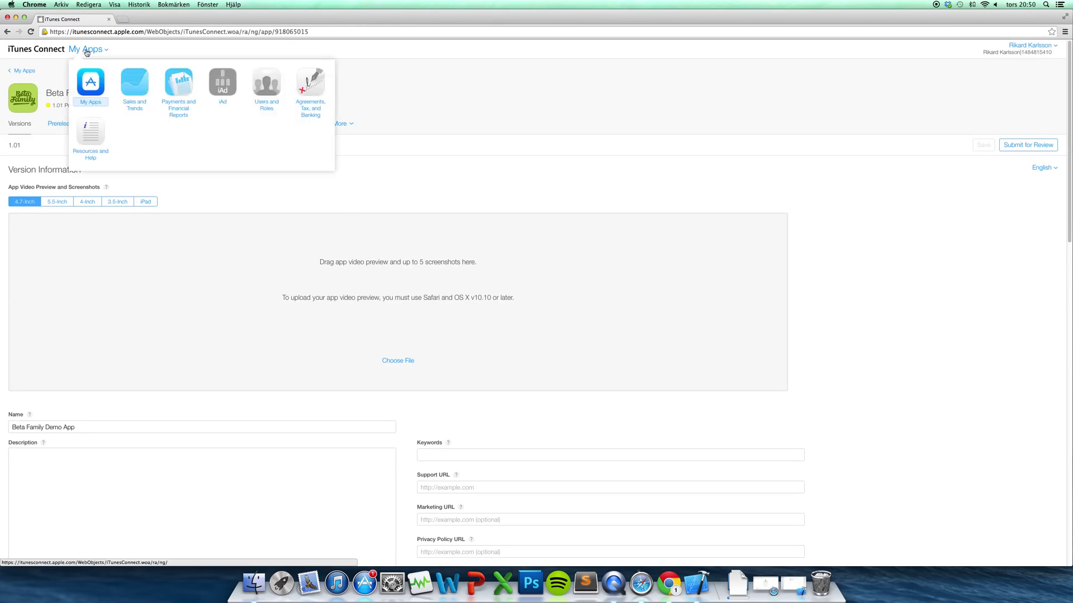
click(265, 89)
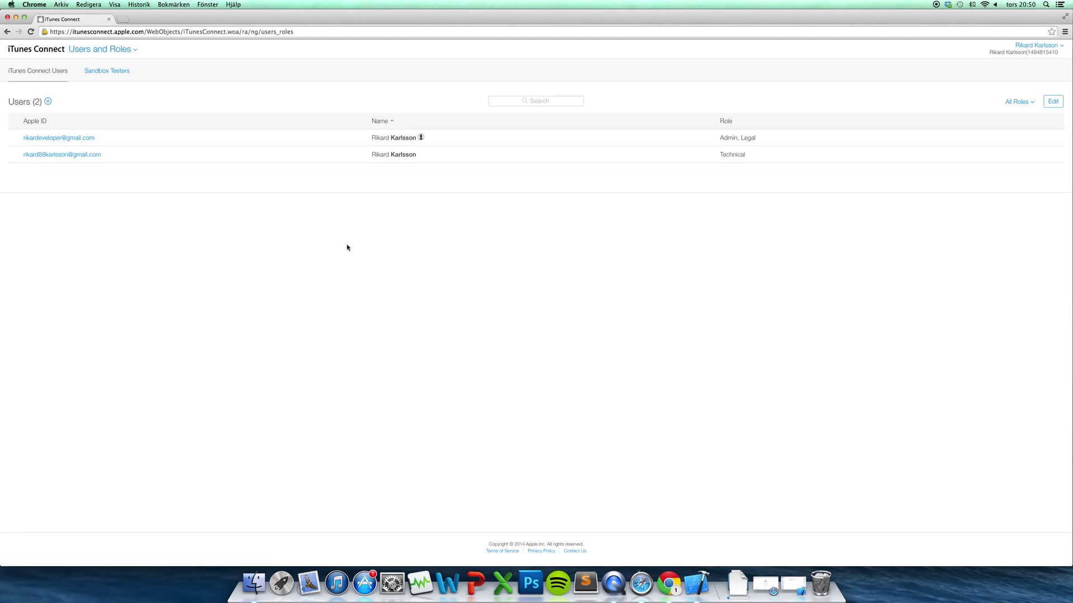
Turn on Internal Tester for the second user, save, and return to My Apps
click(51, 155)
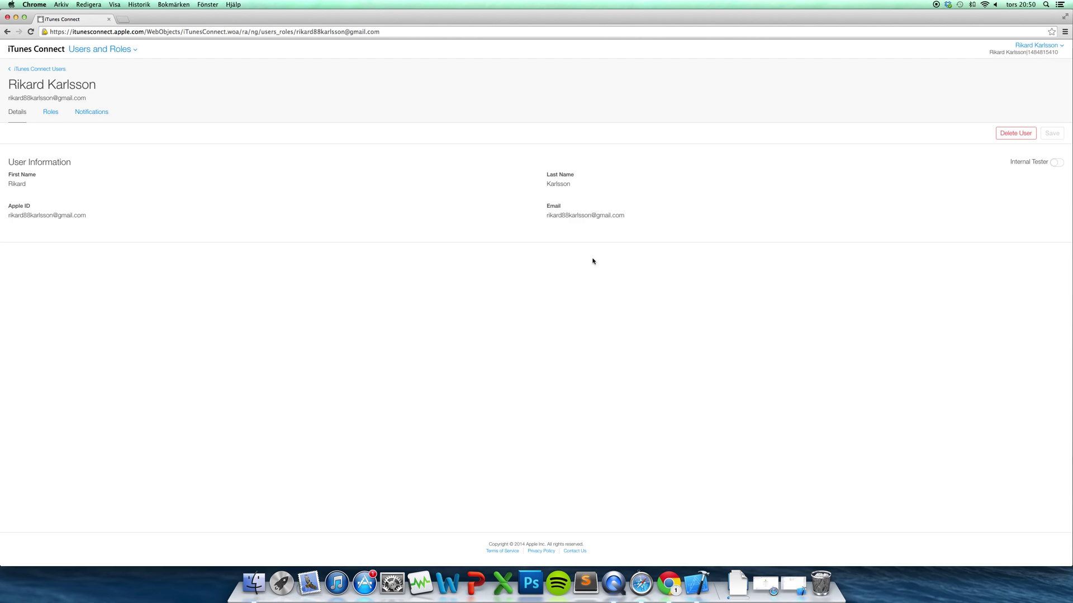
click(1054, 165)
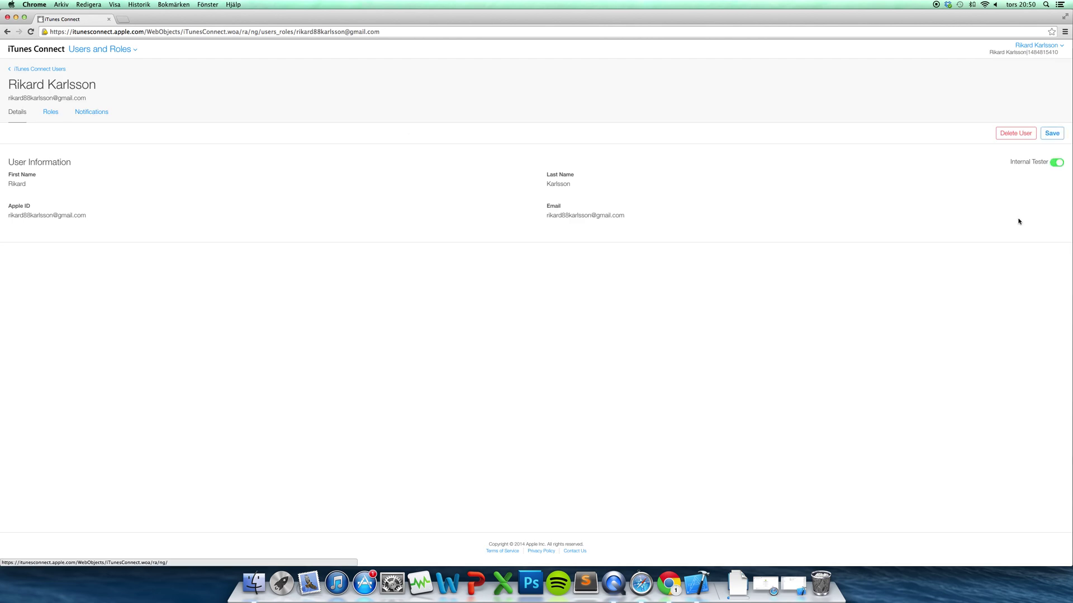
click(1050, 136)
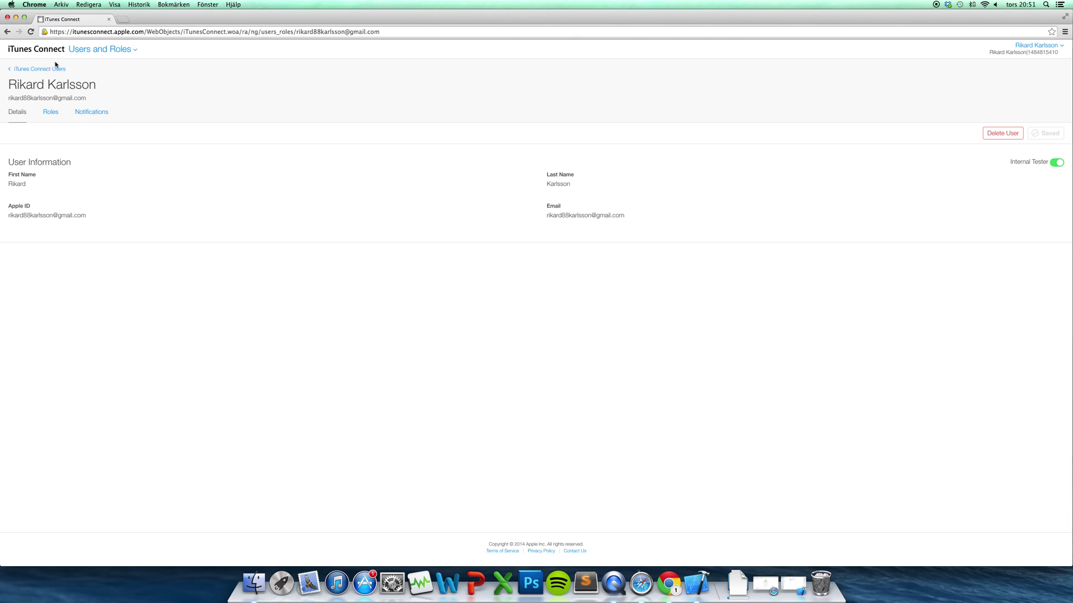
click(91, 50)
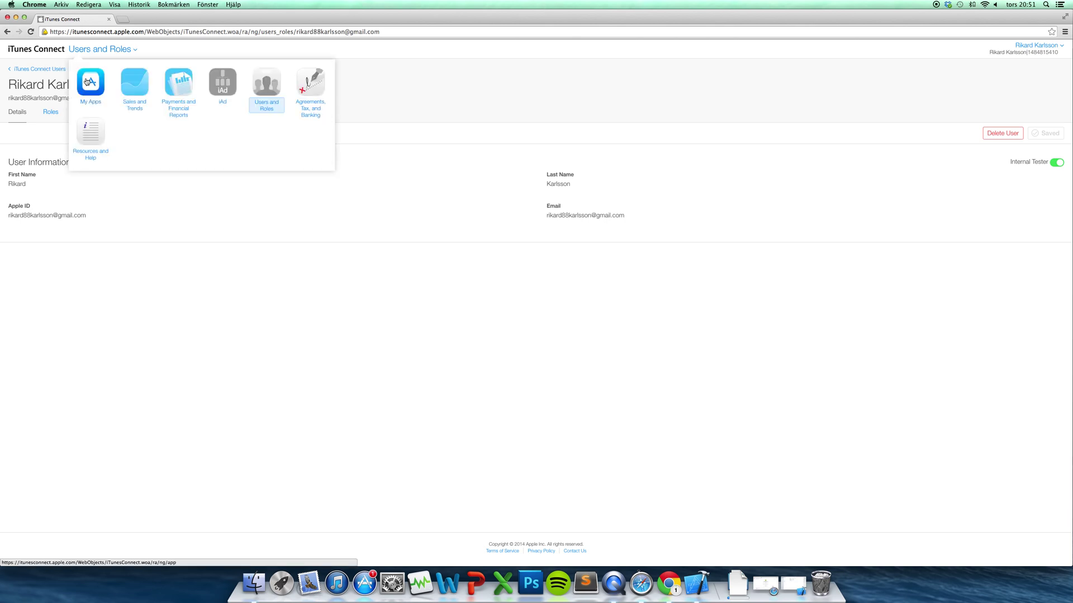
click(87, 82)
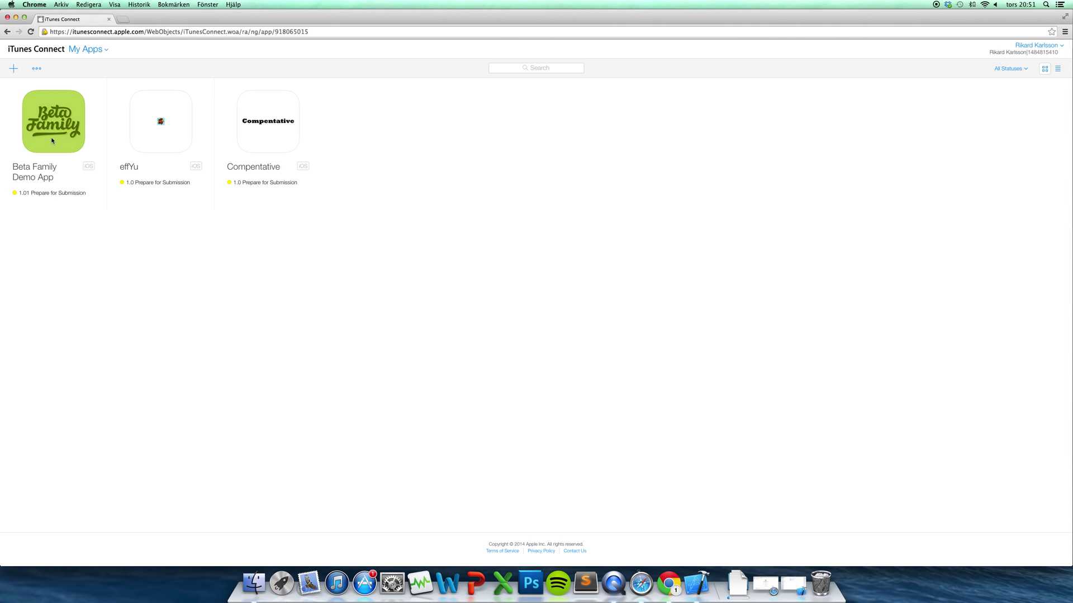
Show Beta Family Demo App's Prerelease builds, then bring Xcode forward by minimizing Chrome
click(52, 139)
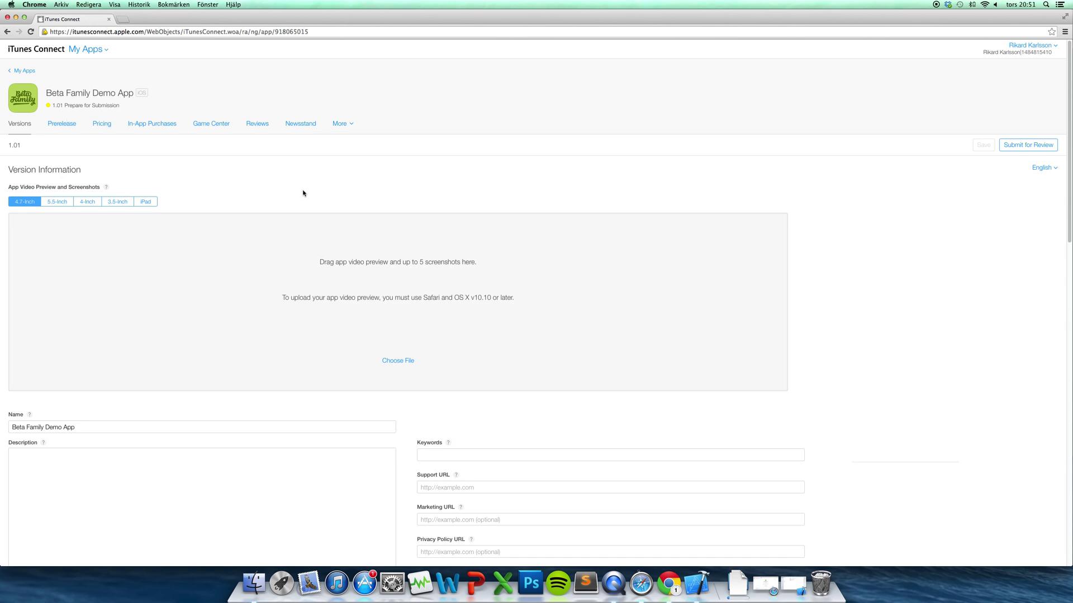
click(73, 125)
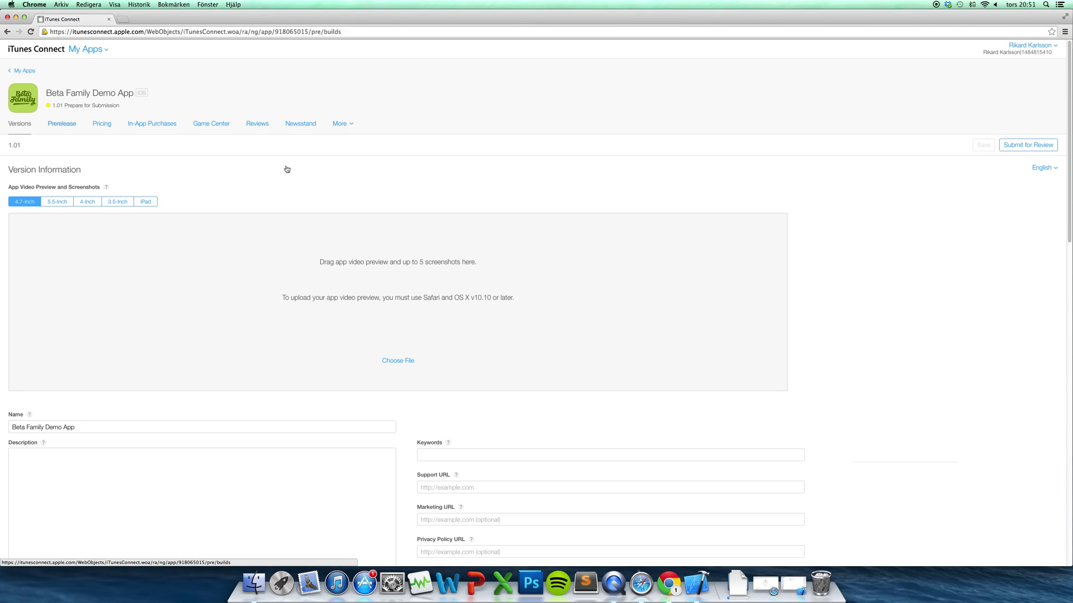
click(697, 593)
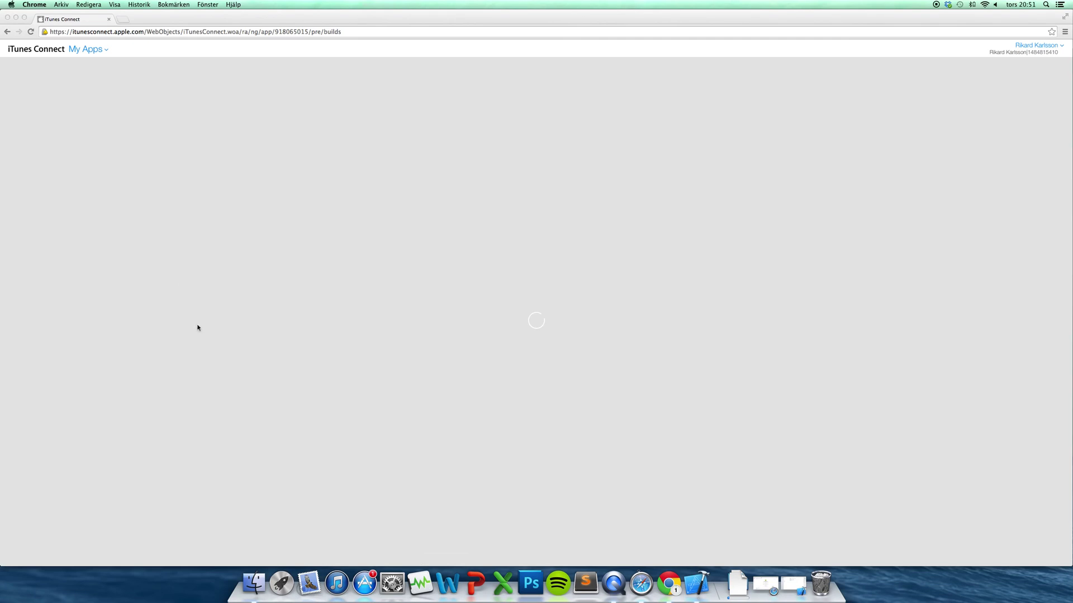
click(16, 17)
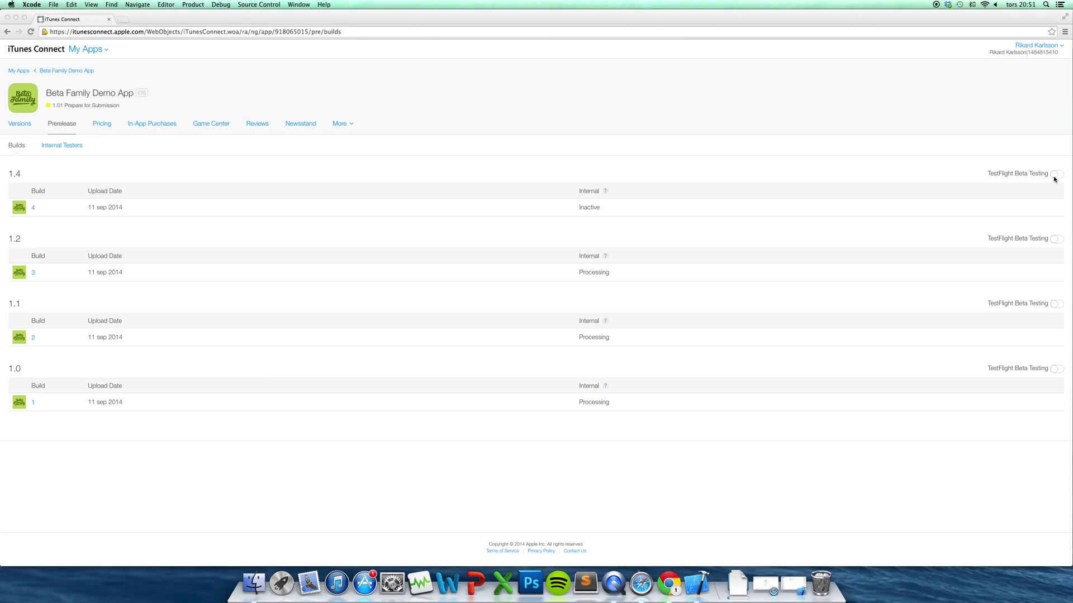
Enable TestFlight Beta Testing for build 1.4 and view the Internal Testers list
click(1054, 178)
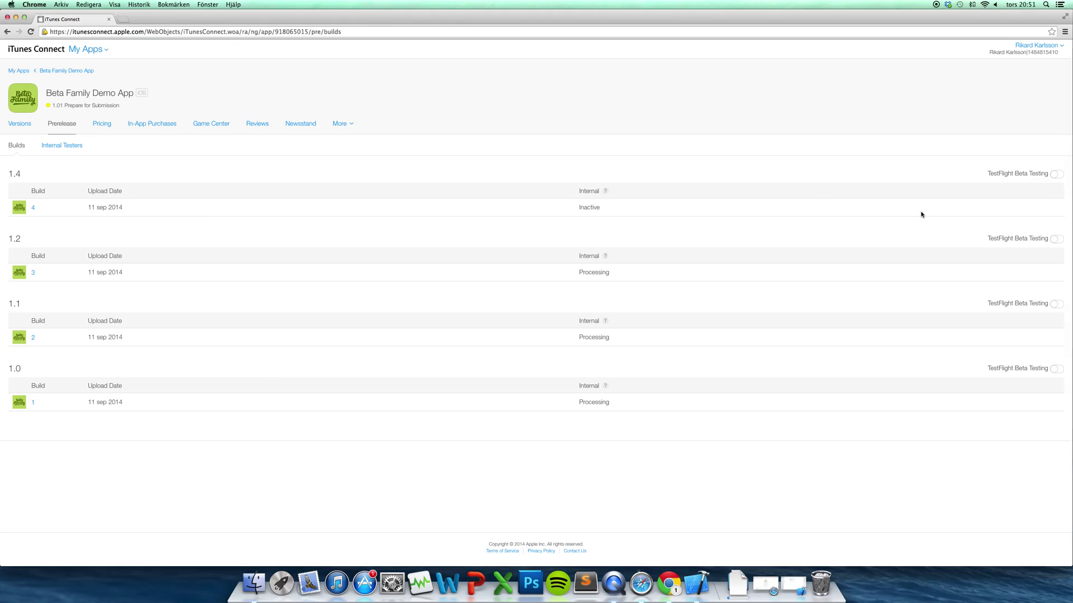
click(1057, 174)
click(66, 145)
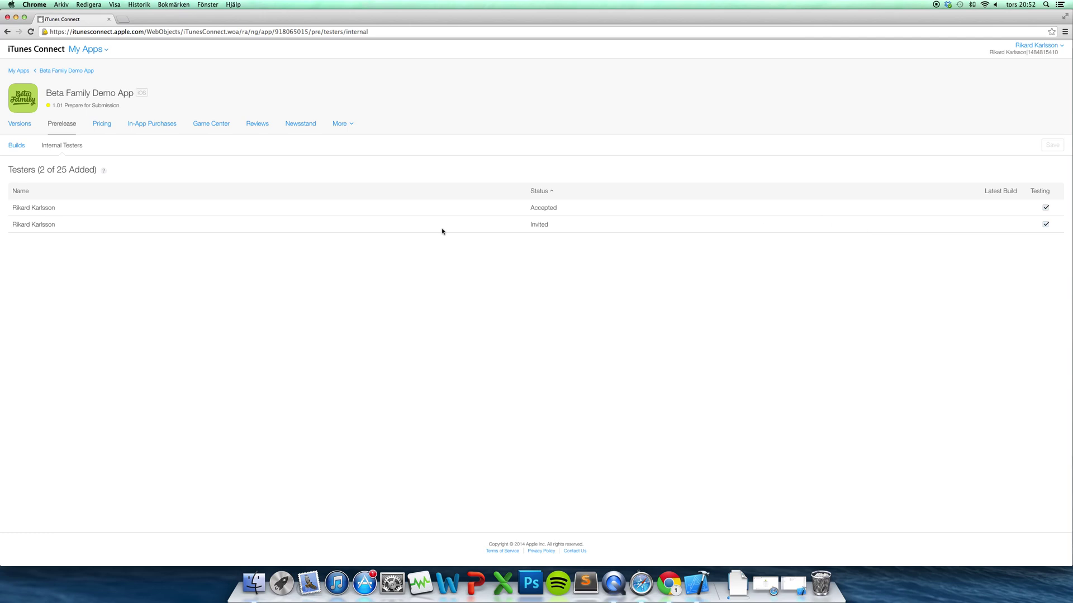
Enable testing for the second tester, view the TestFlight invite in Gmail, then return to version 1.01
click(1045, 224)
click(30, 127)
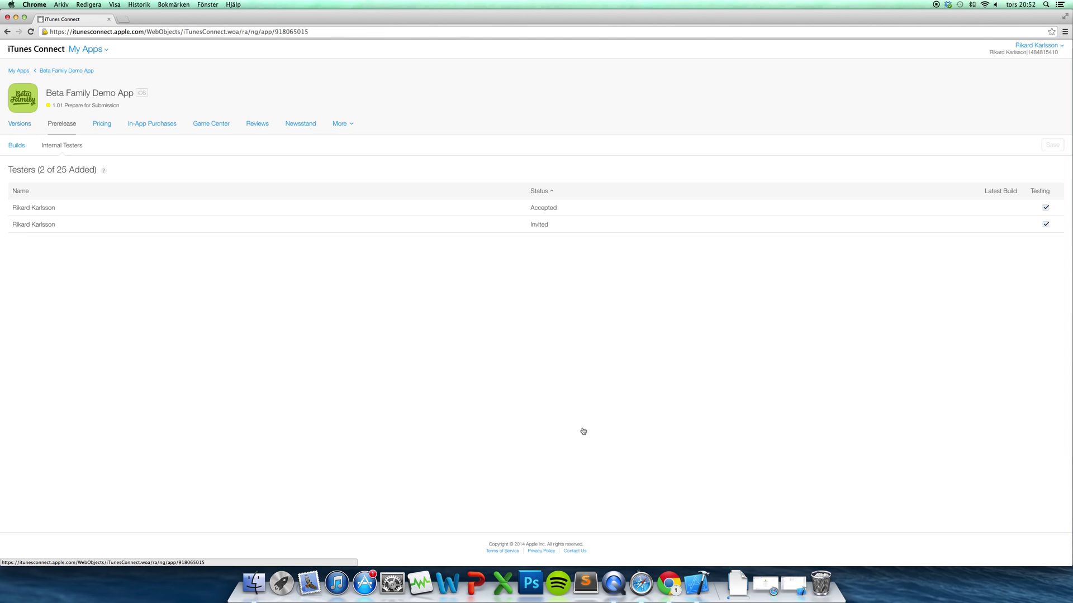
click(763, 581)
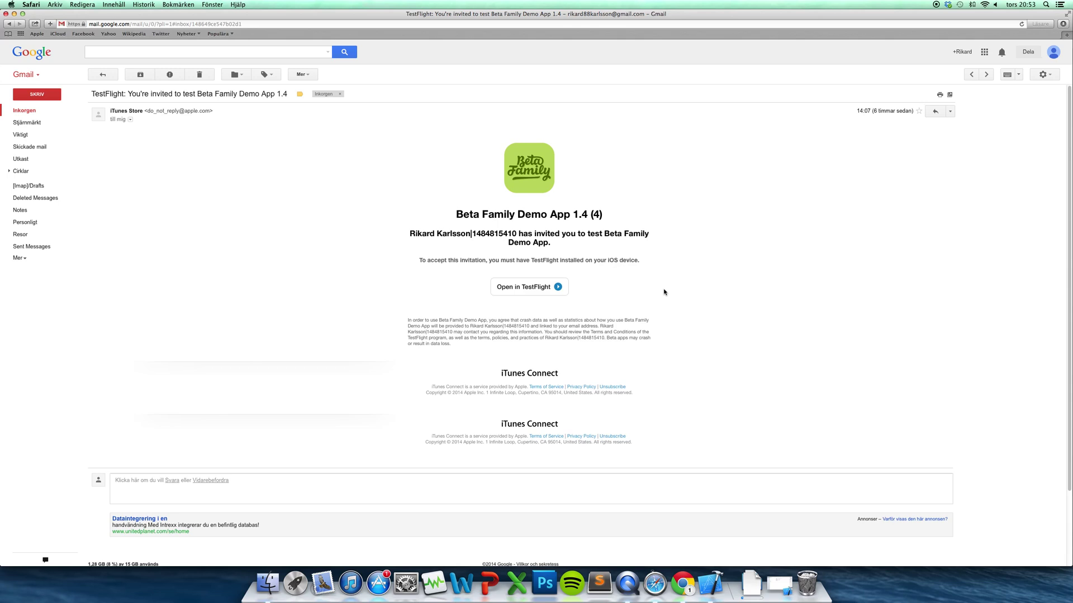
click(14, 14)
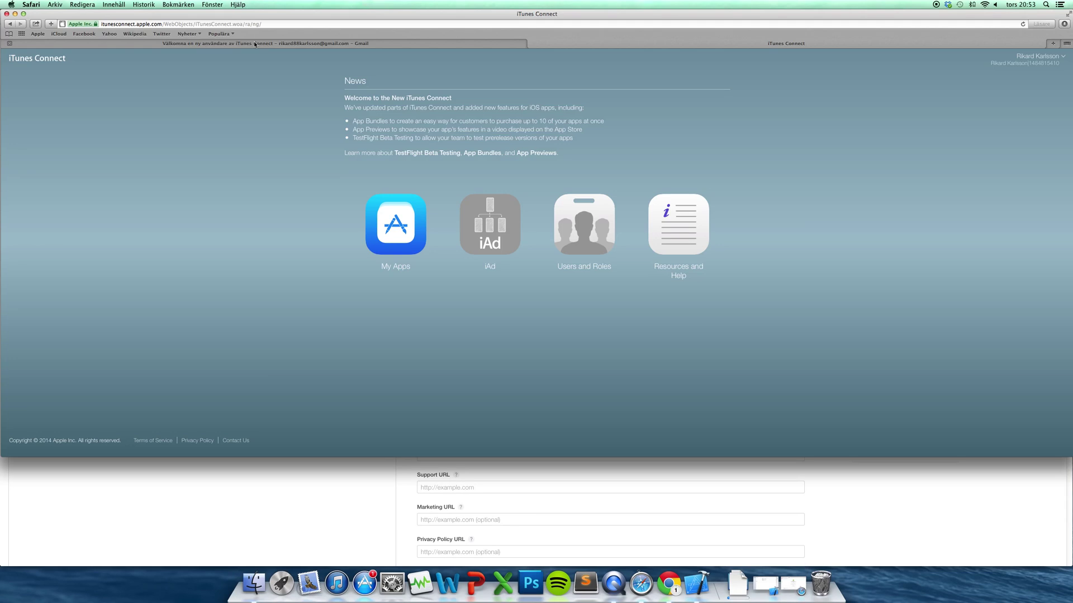
click(283, 531)
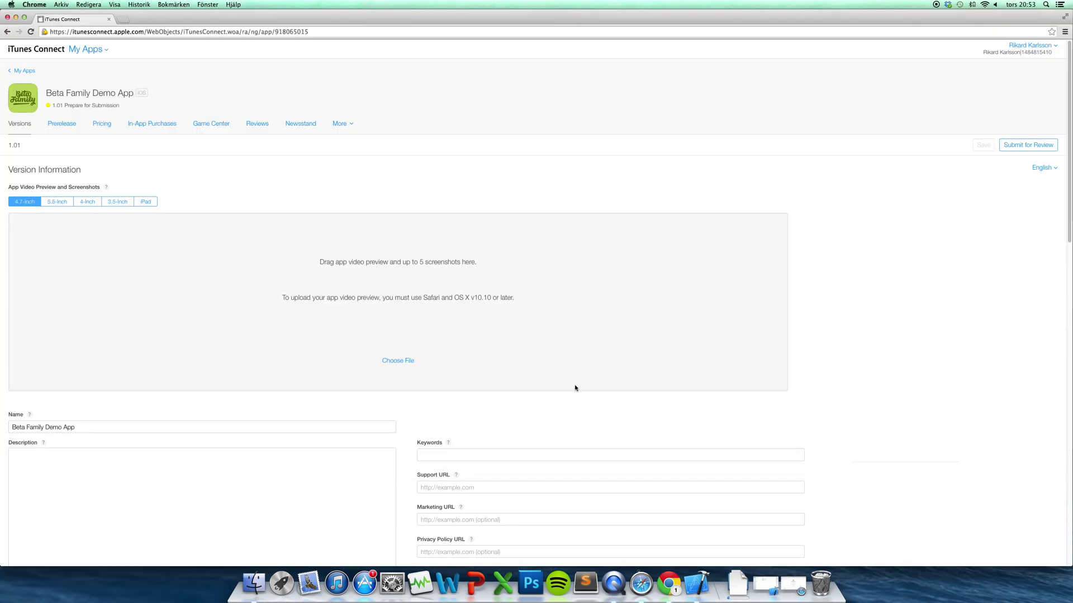